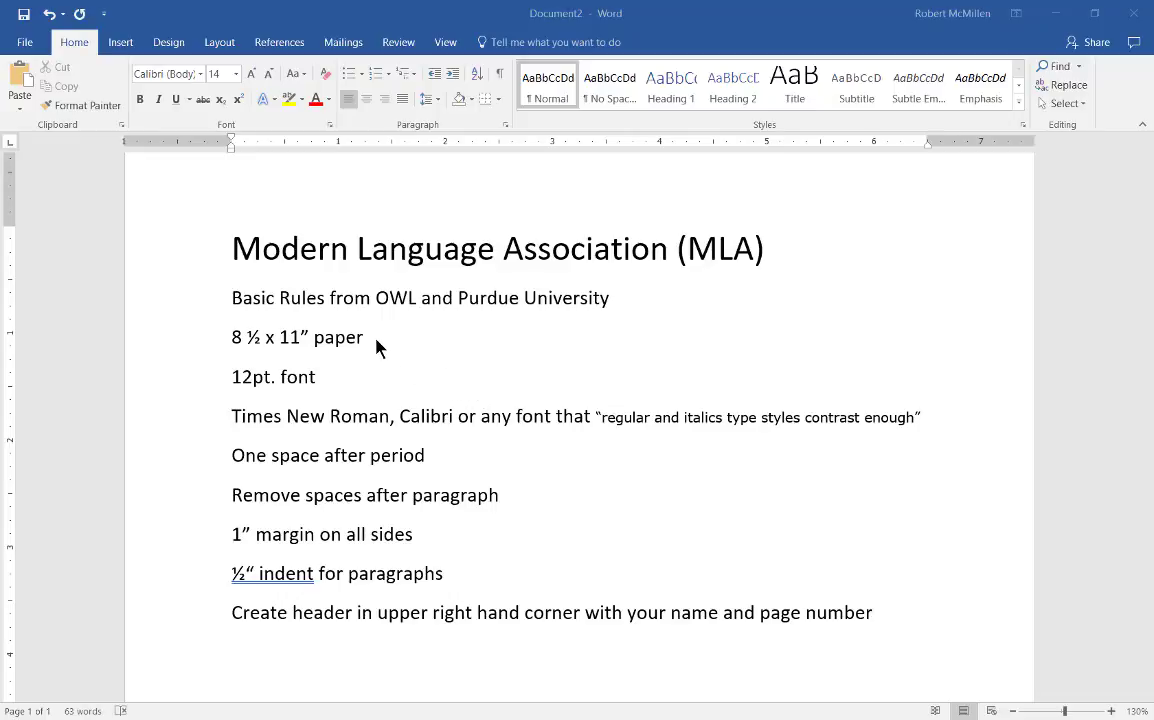
# Check the document's paper size in the page setup, including the available size options, without changing anything.
pyautogui.click(25, 45)
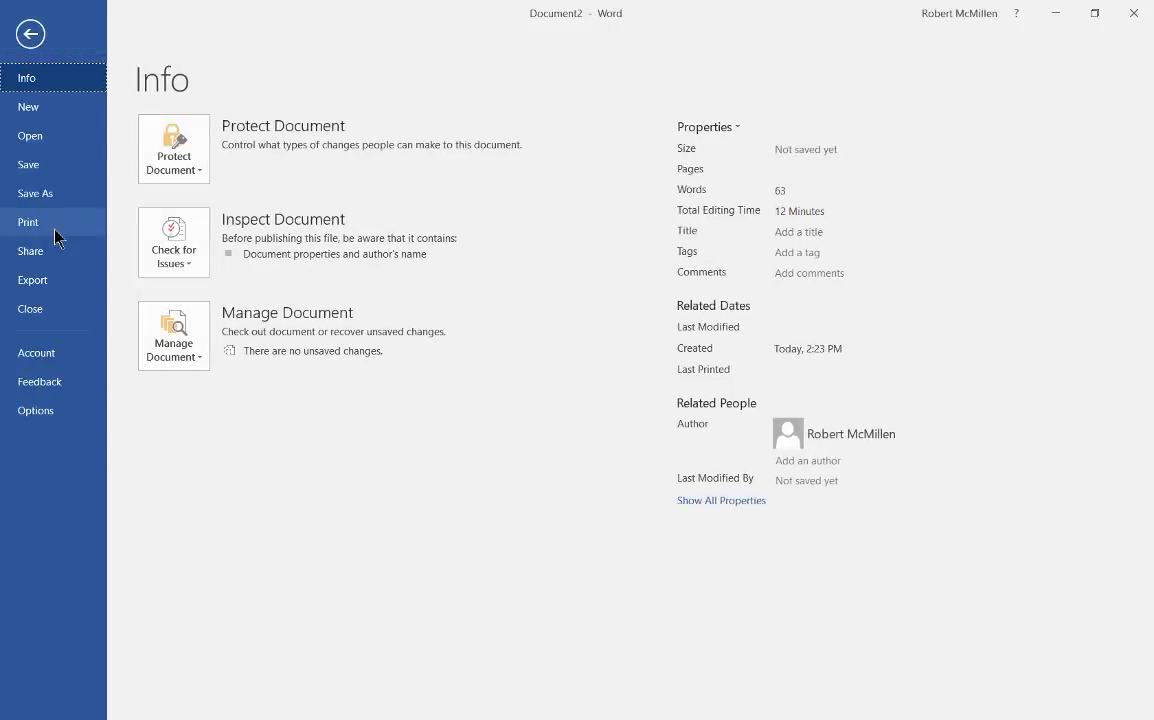
pyautogui.click(28, 224)
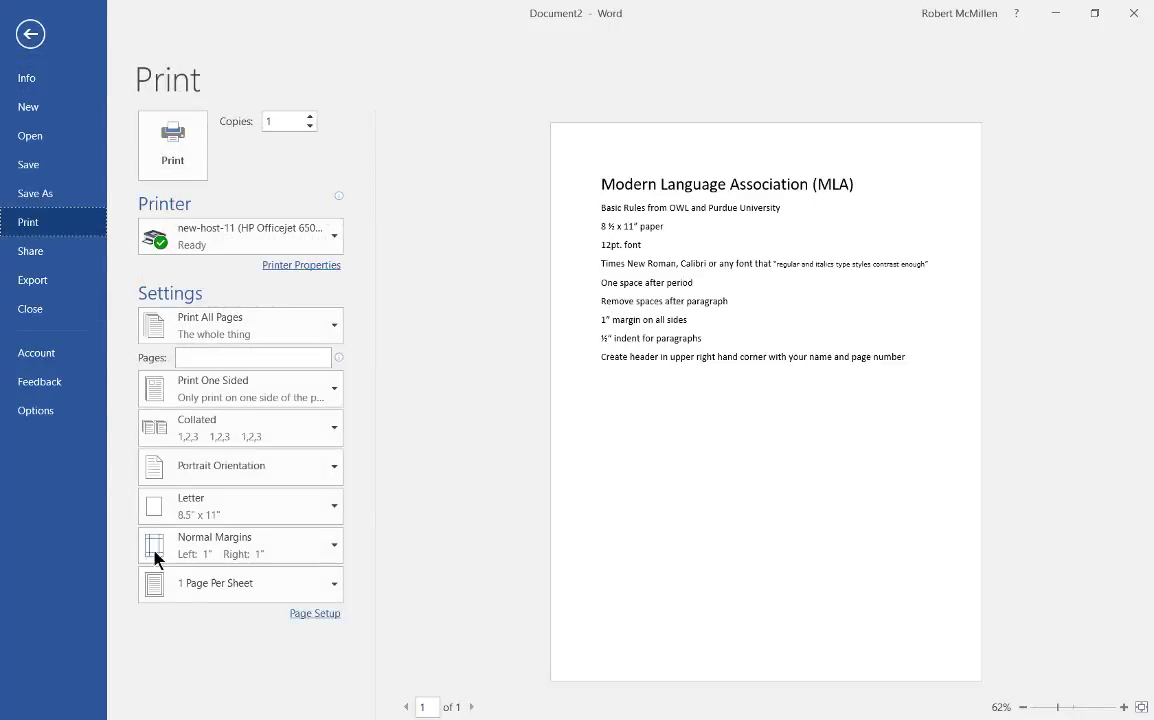
pyautogui.click(302, 615)
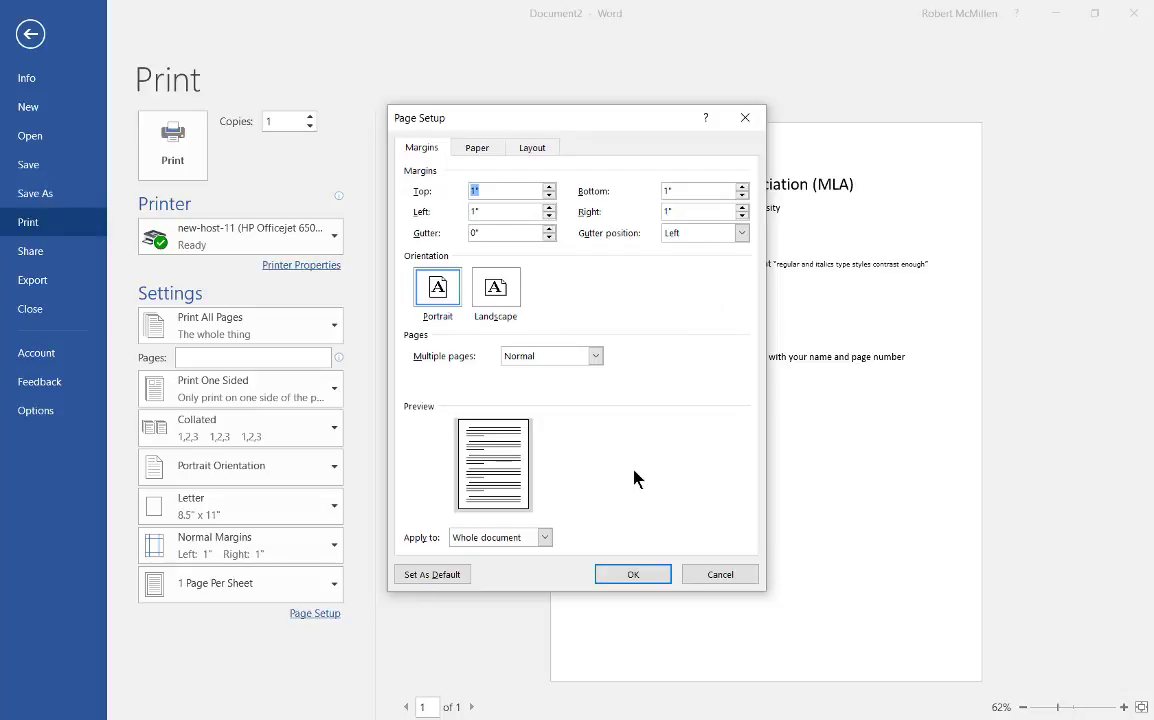
pyautogui.click(472, 150)
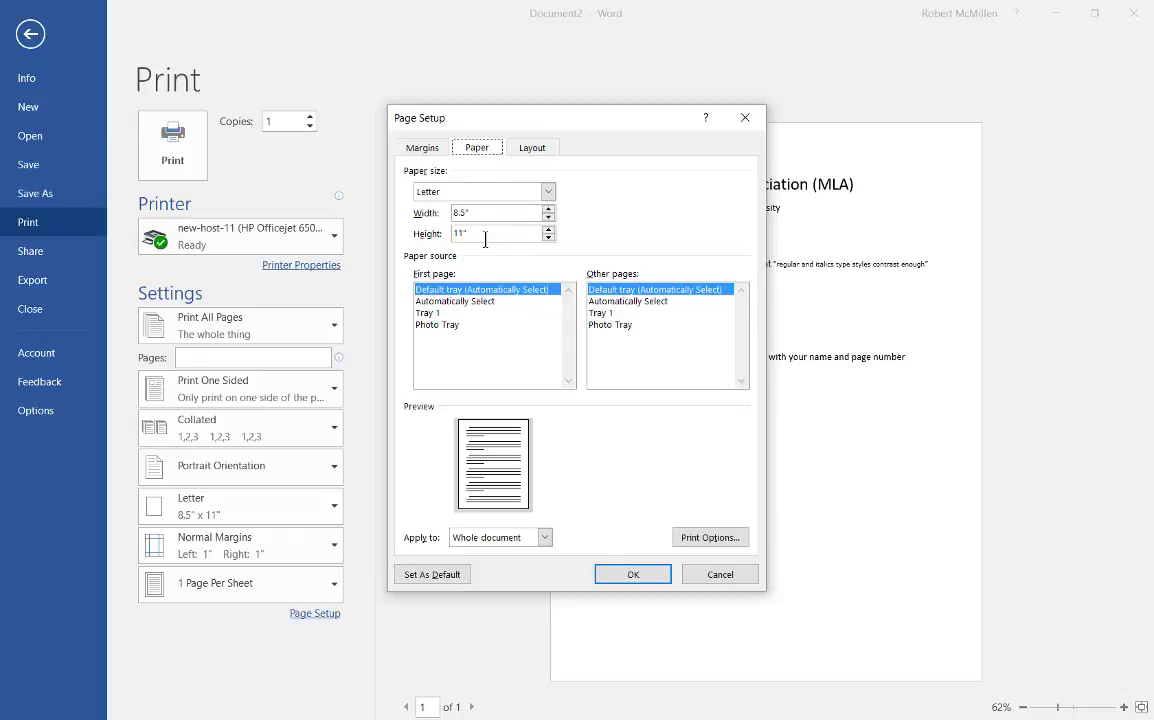
pyautogui.click(548, 192)
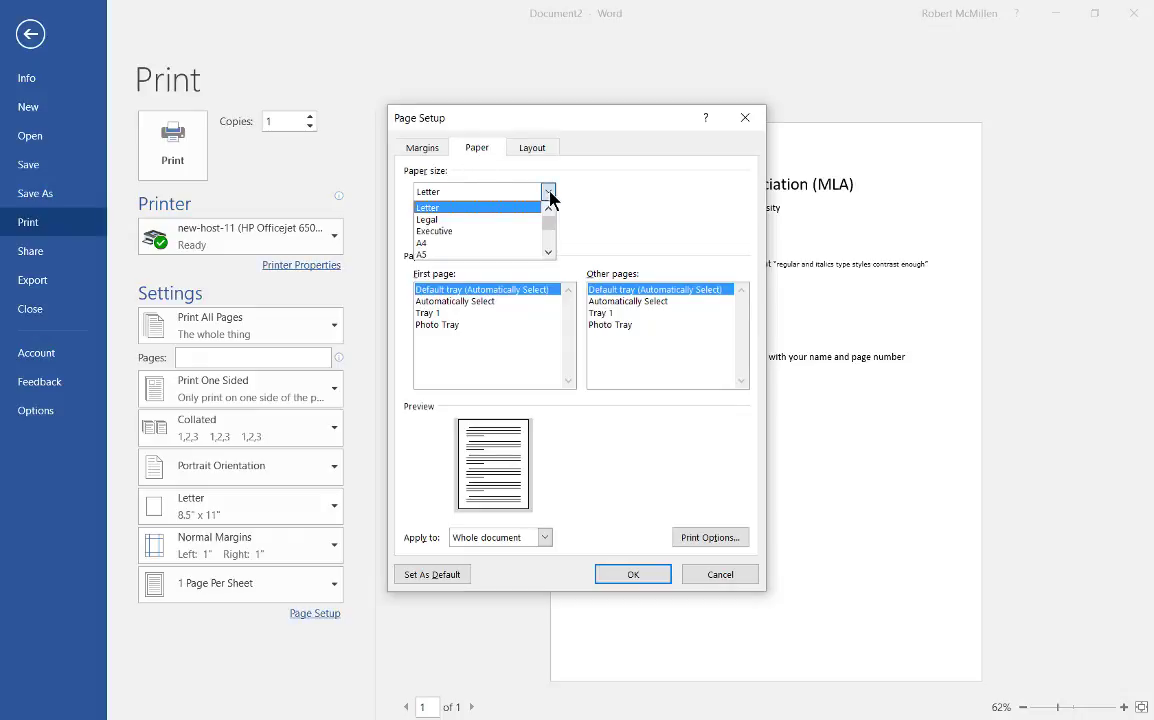
pyautogui.click(646, 204)
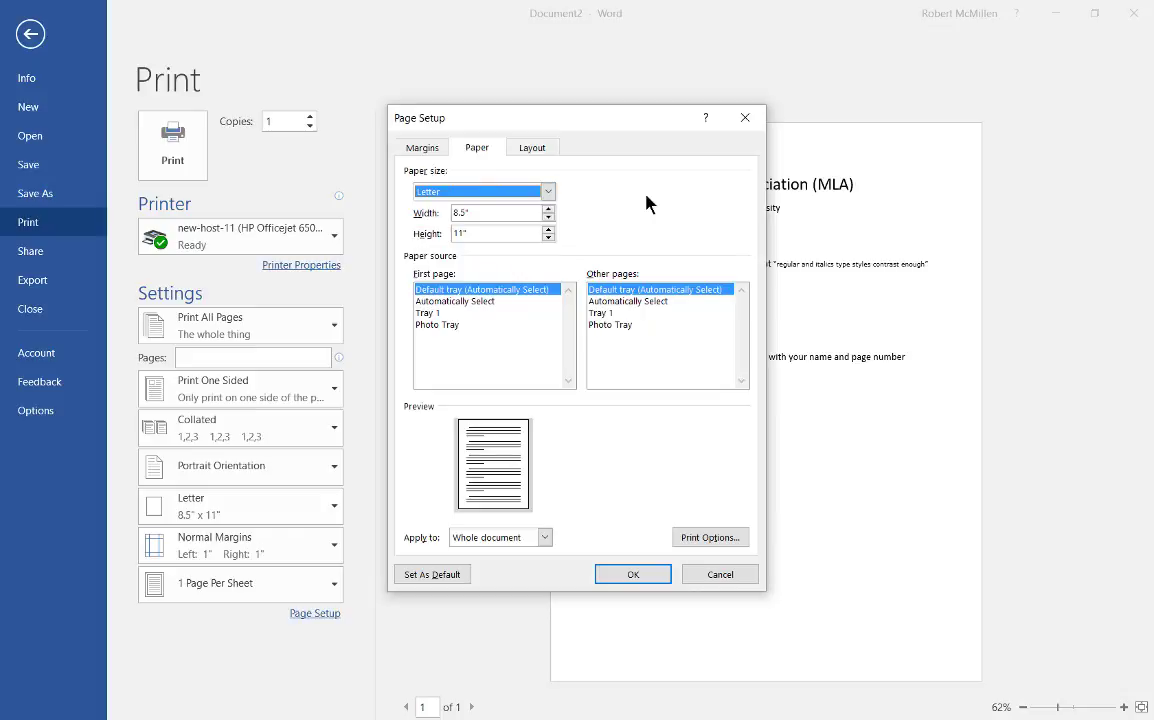
pyautogui.click(720, 574)
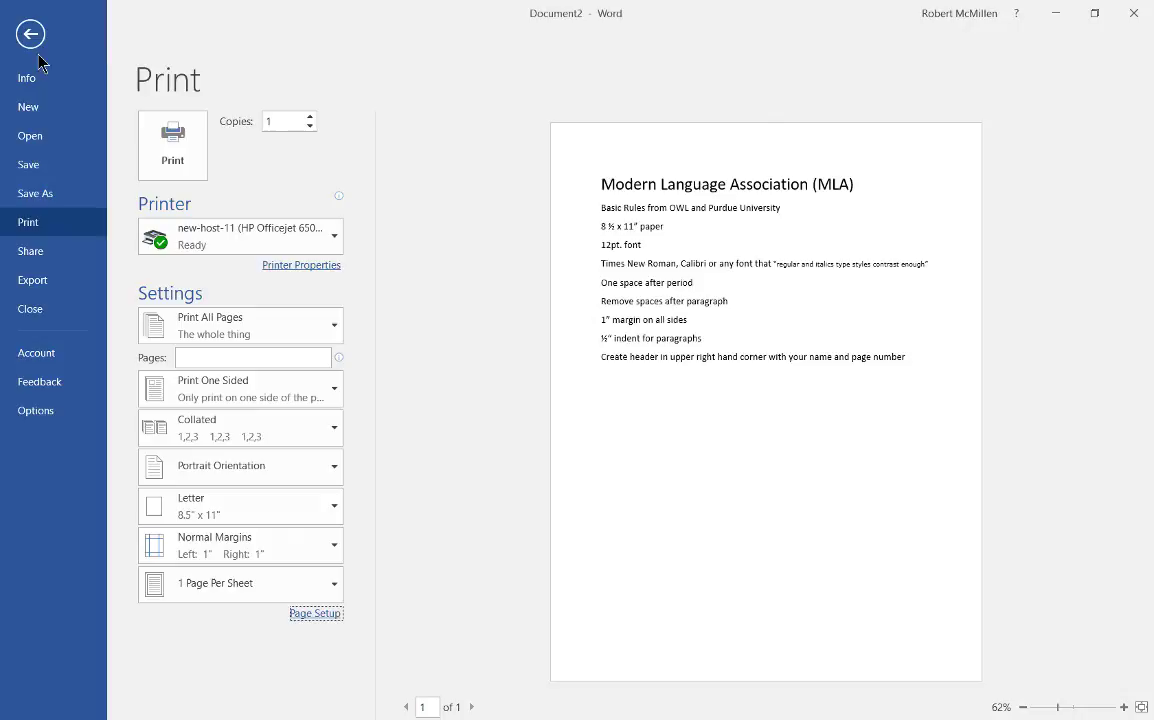
pyautogui.click(34, 40)
# Set the font at the end of the "12pt. font" line to Times New Roman, size 12.
pyautogui.click(369, 376)
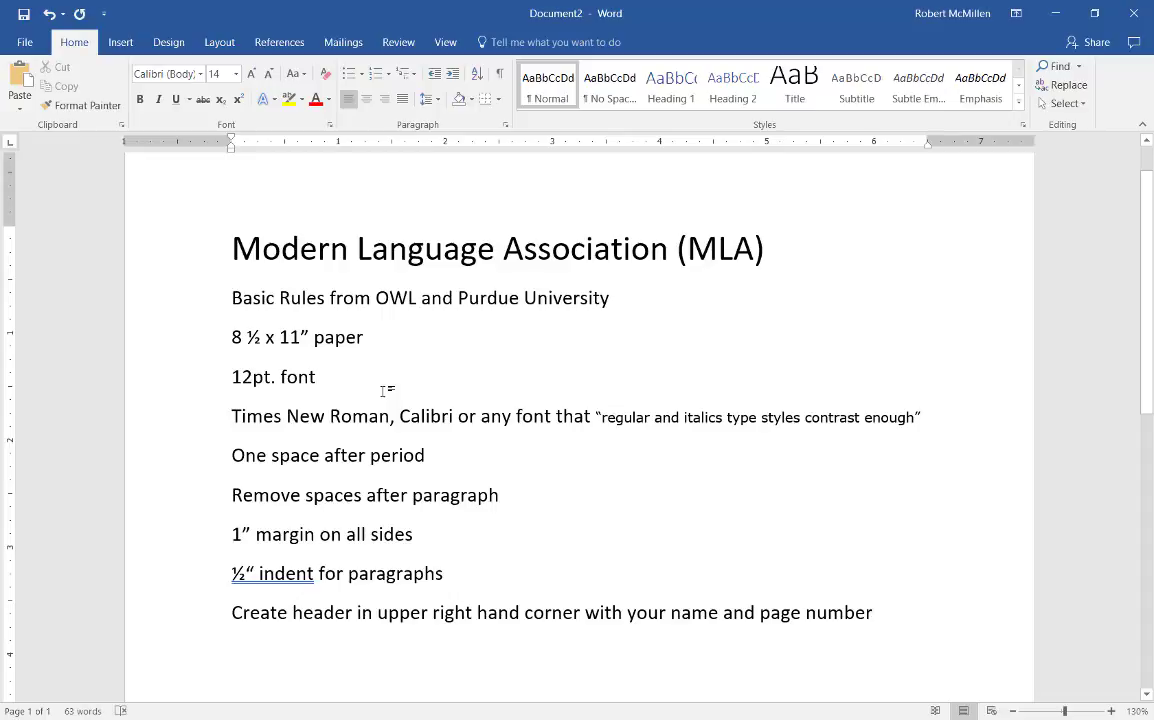
pyautogui.click(236, 74)
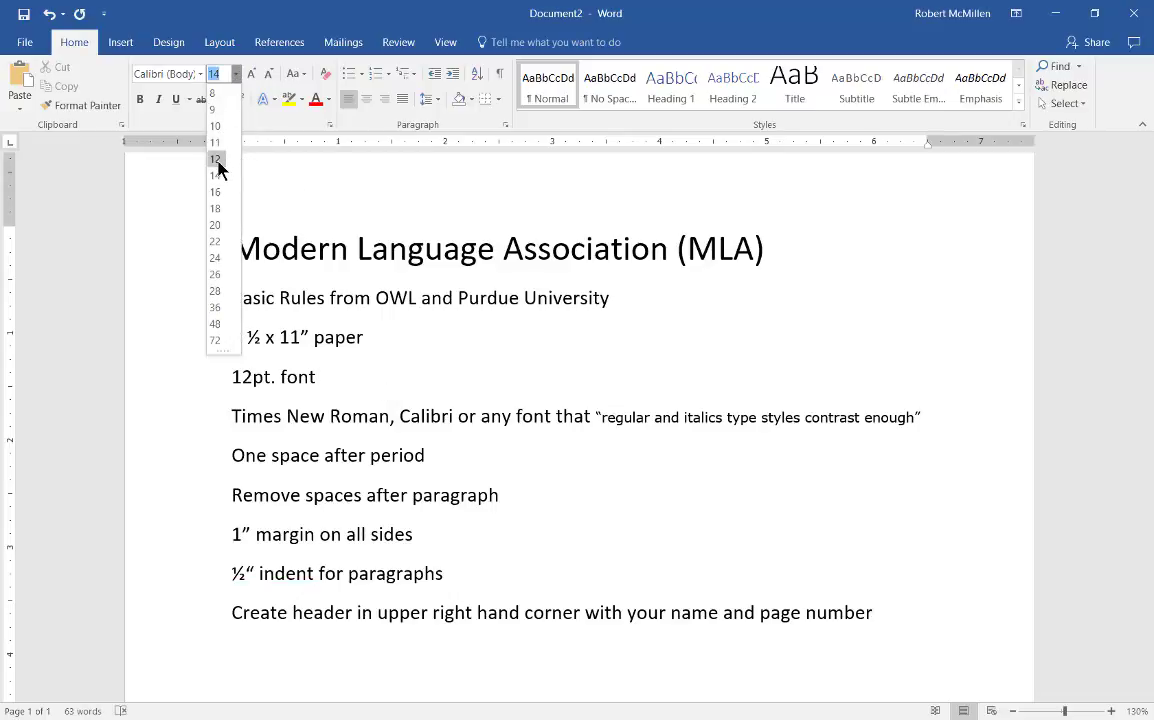
pyautogui.click(220, 160)
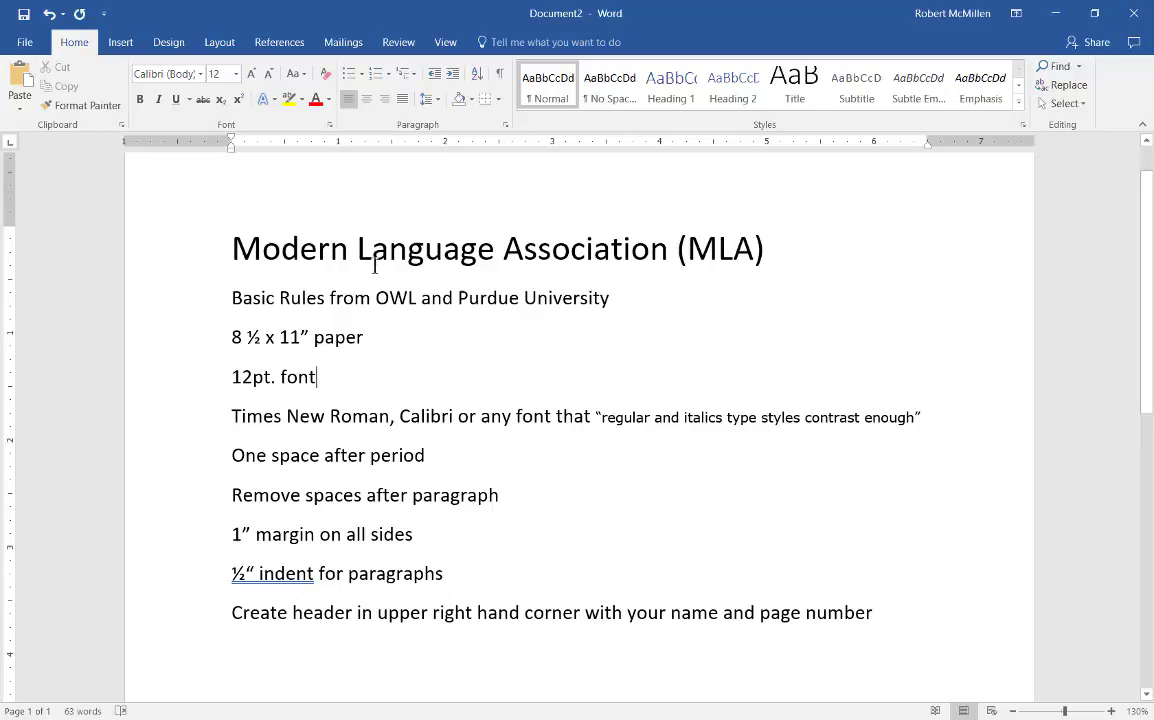
pyautogui.click(201, 74)
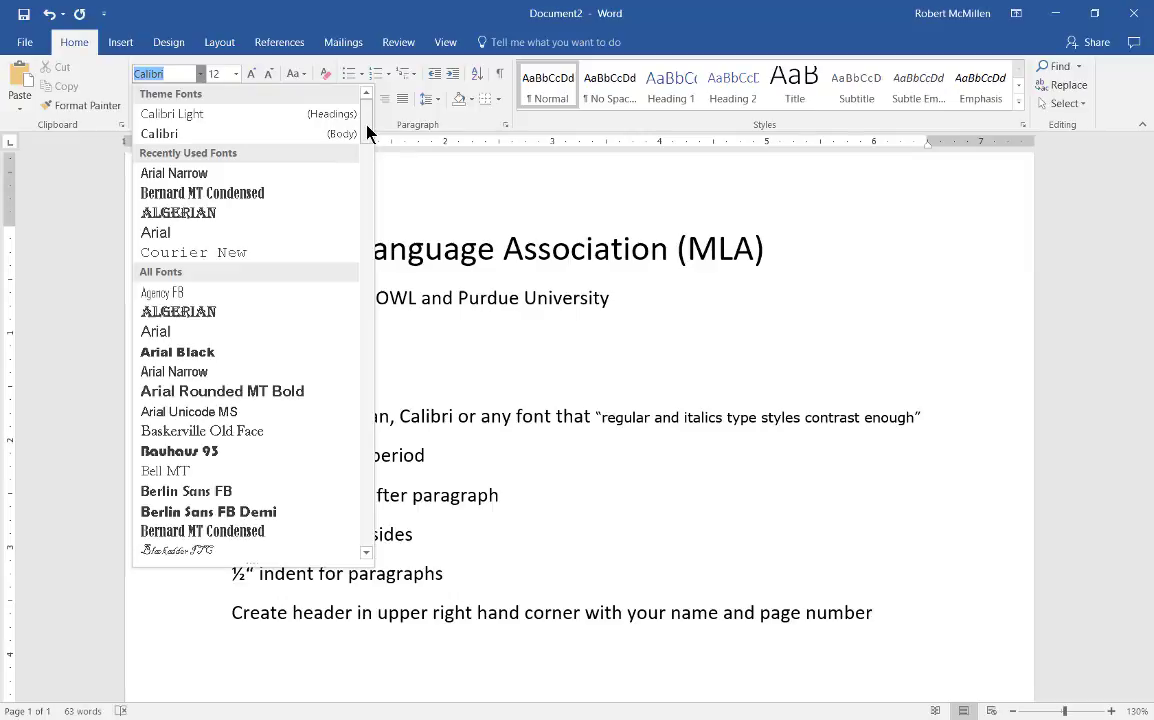
pyautogui.moveTo(367, 133); pyautogui.dragTo(372, 502)
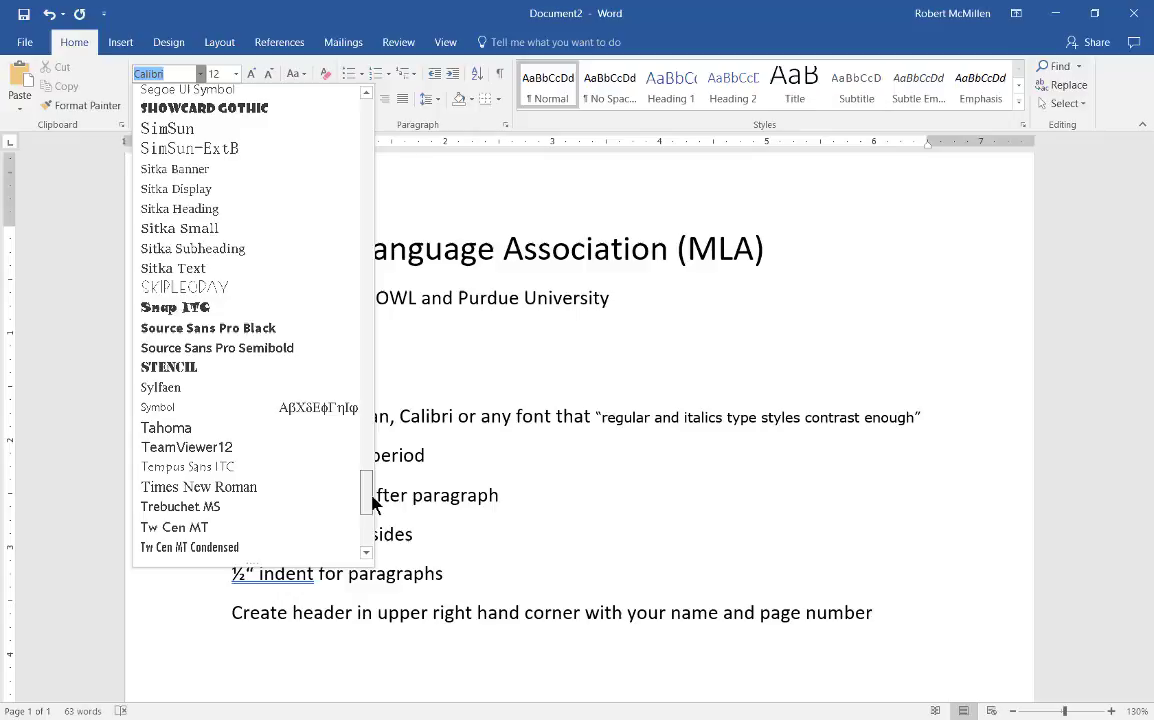
pyautogui.click(299, 487)
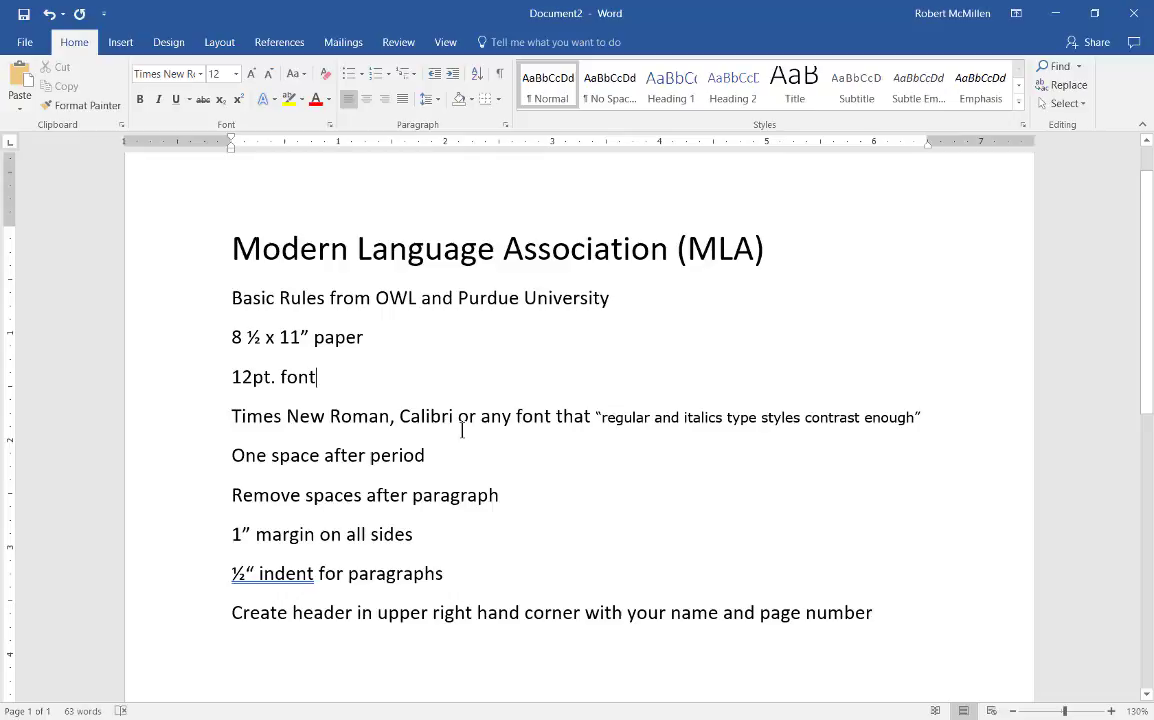
pyautogui.click(200, 75)
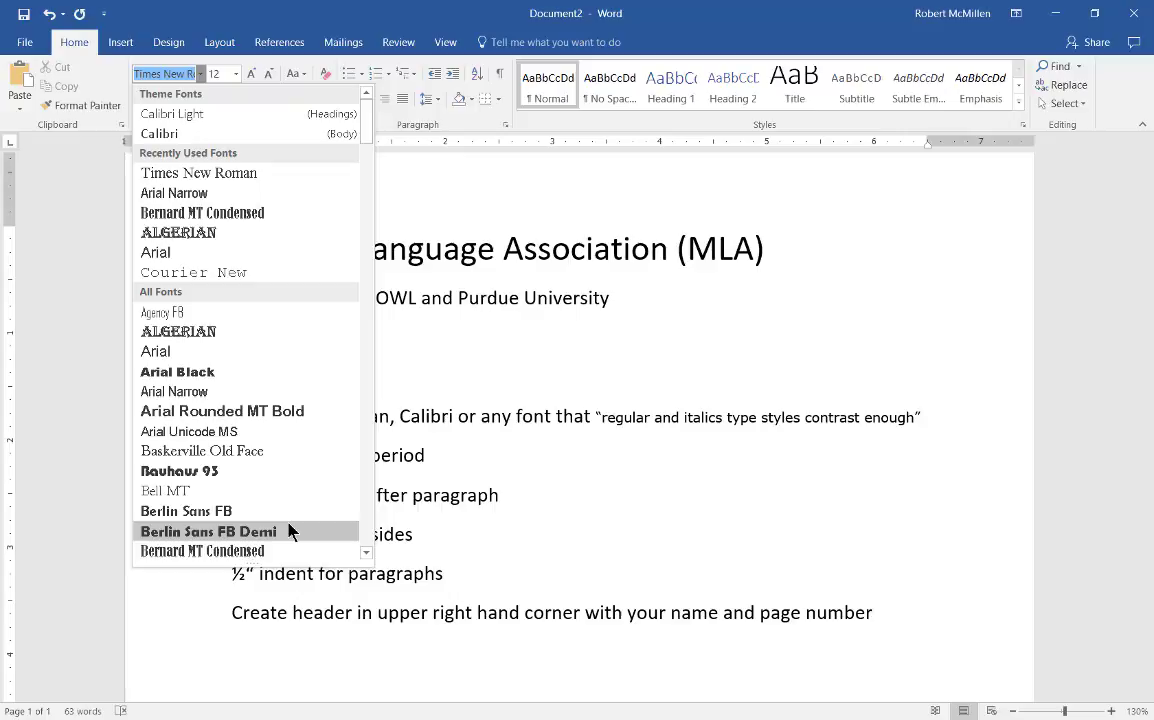
pyautogui.click(445, 385)
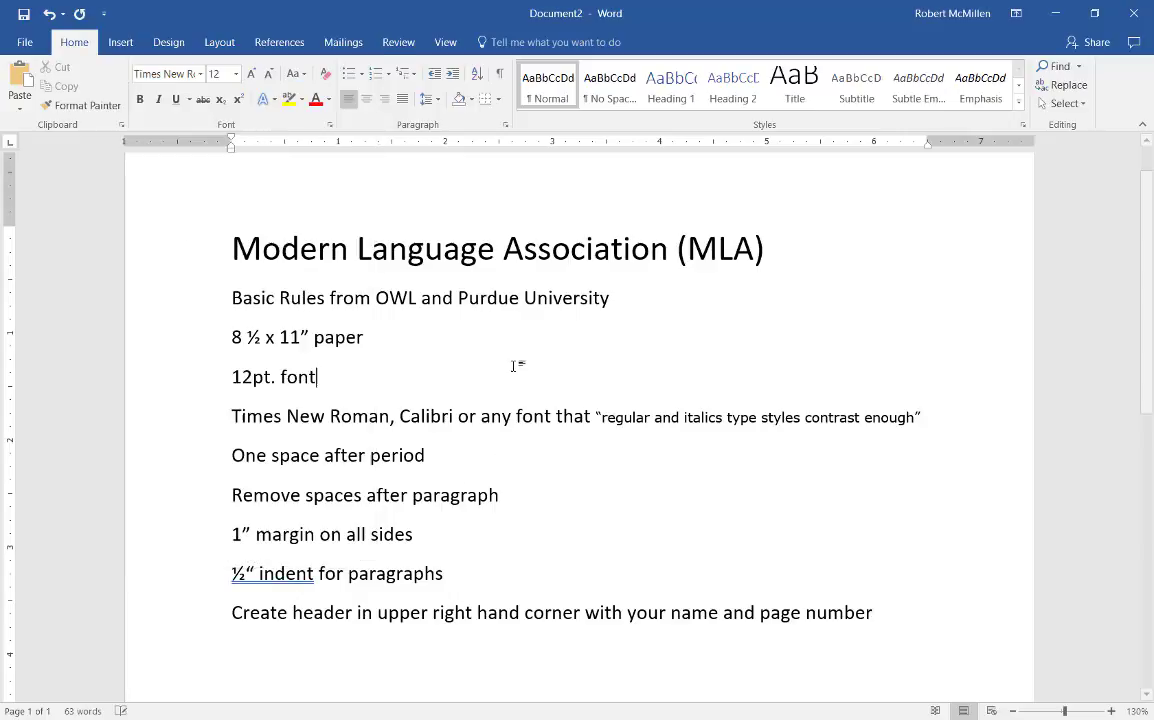
# Add a period, a single space and the sample word "Starting" after "One space after period".
pyautogui.click(473, 453)
pyautogui.press('BackSpace')
pyautogui.write('.')
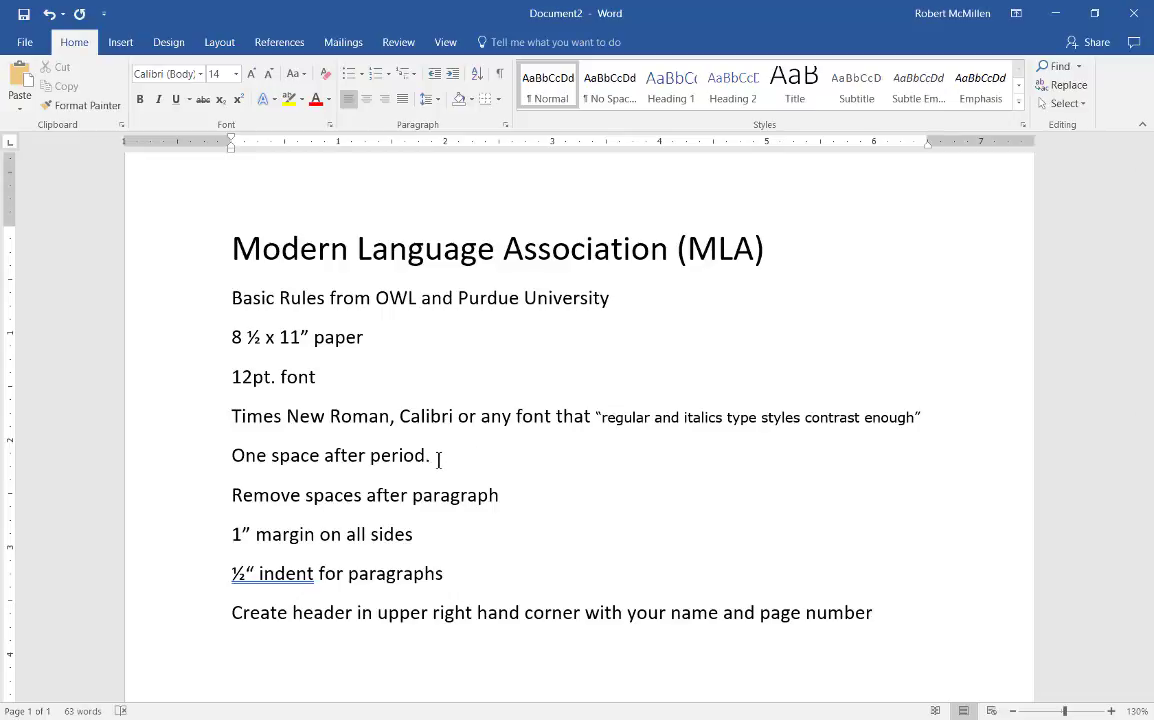
pyautogui.write(' Sy')
pyautogui.press('BackSpace')
pyautogui.write('tarting')
# Delete the sample word, the space and the period from the end of the "One space after period" line.
pyautogui.press('BackSpace')
pyautogui.press('BackSpace')
pyautogui.press('BackSpace')
pyautogui.press('BackSpace')
pyautogui.press('BackSpace')
pyautogui.press('BackSpace')
pyautogui.press('BackSpace')
pyautogui.press('BackSpace')
pyautogui.press('BackSpace')
pyautogui.press('BackSpace')
pyautogui.press('BackSpace')
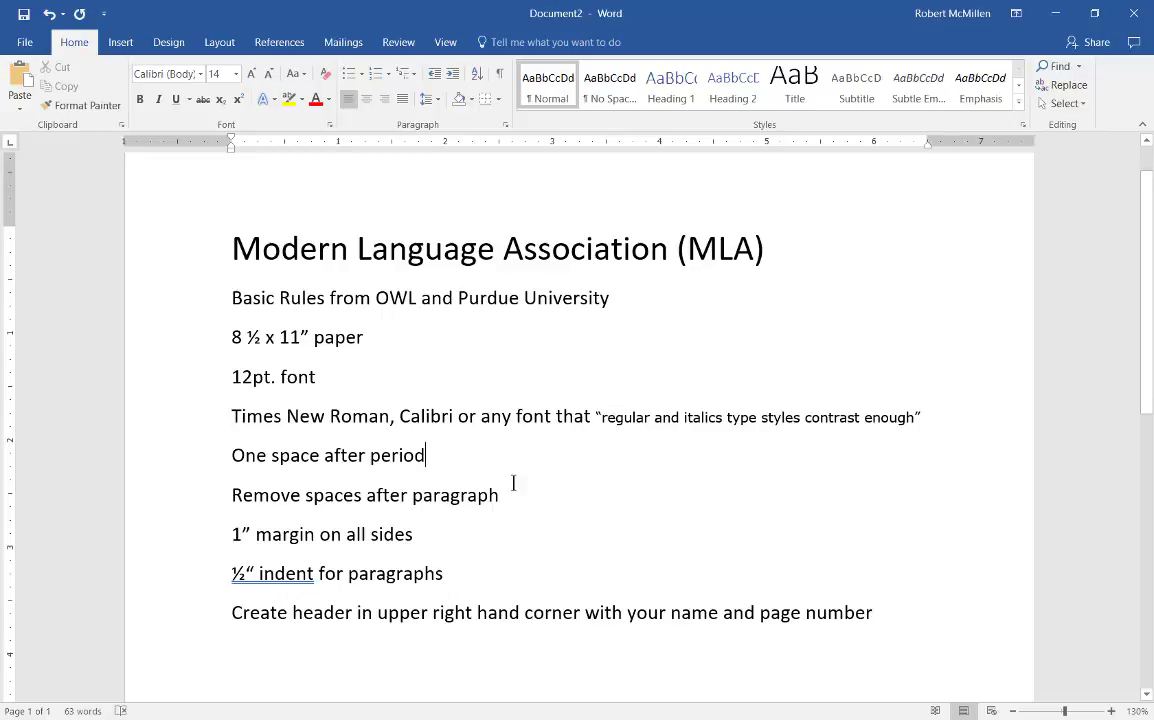
# For the "One space after period" paragraph, enable the option not to add space between paragraphs of the same style.
pyautogui.press('alt')
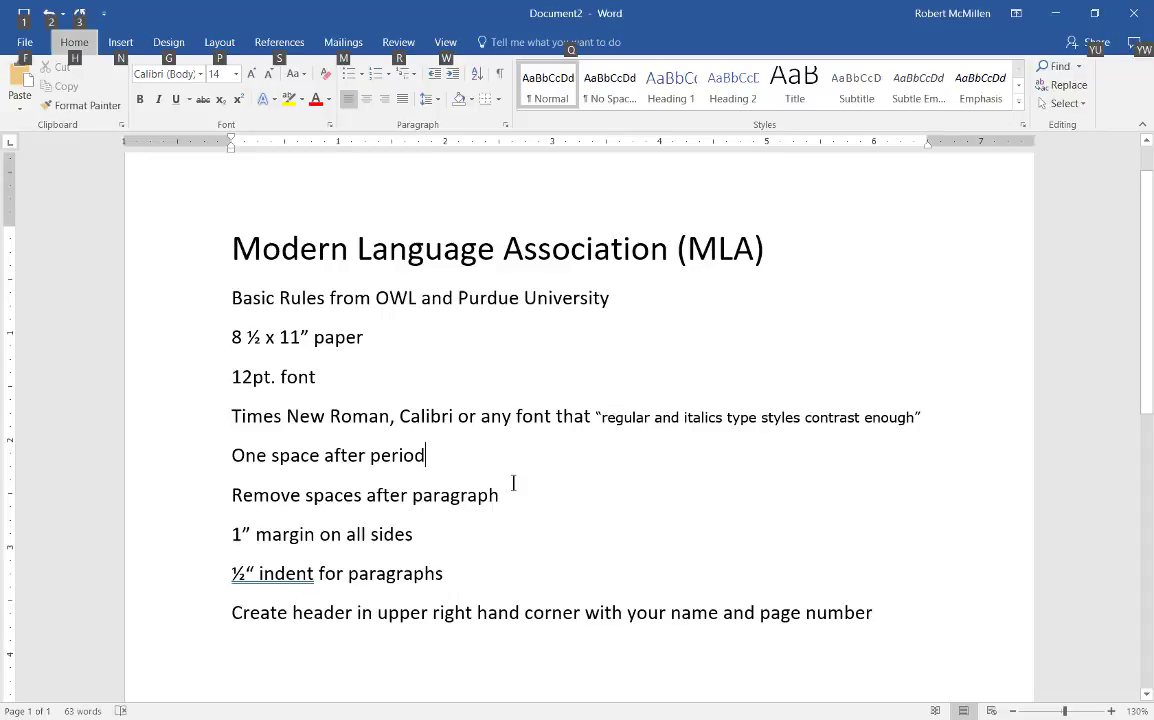
pyautogui.click(505, 124)
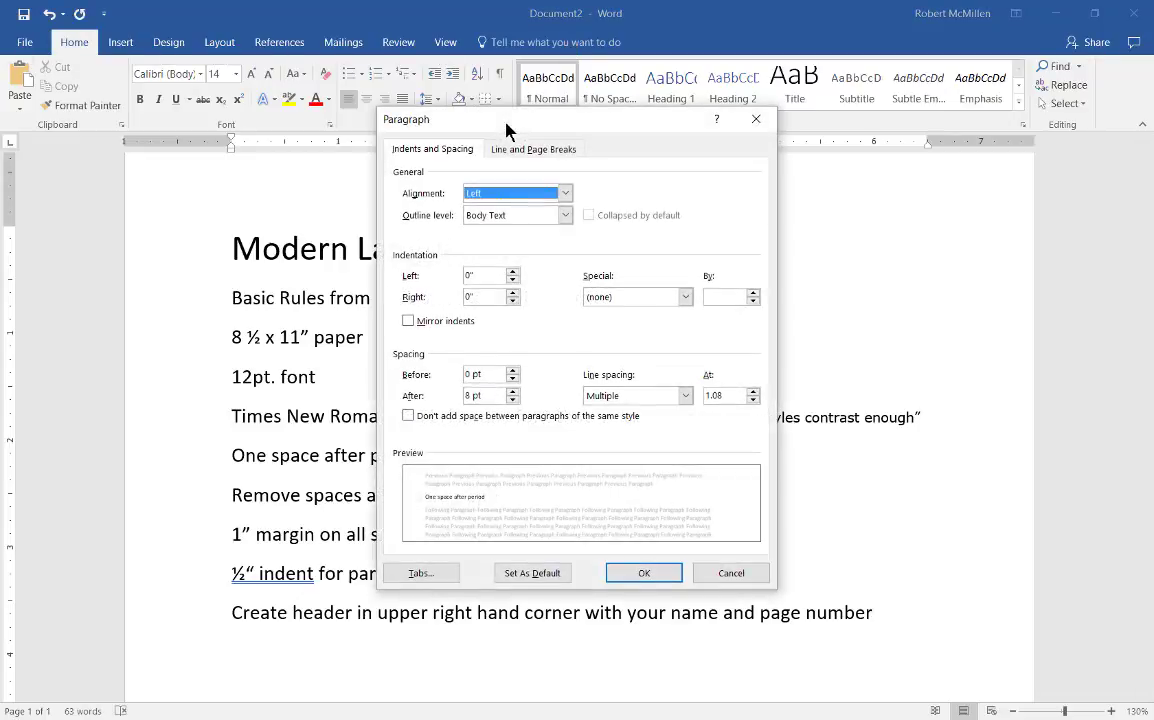
pyautogui.moveTo(506, 124); pyautogui.dragTo(477, 157)
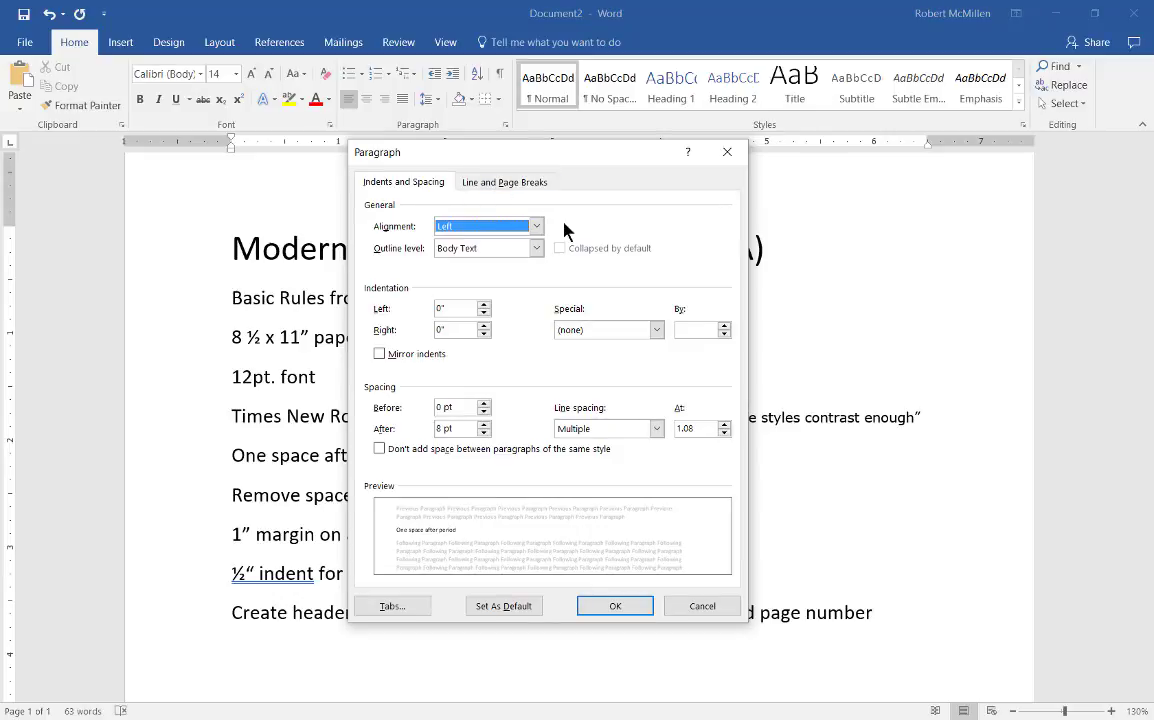
pyautogui.click(379, 449)
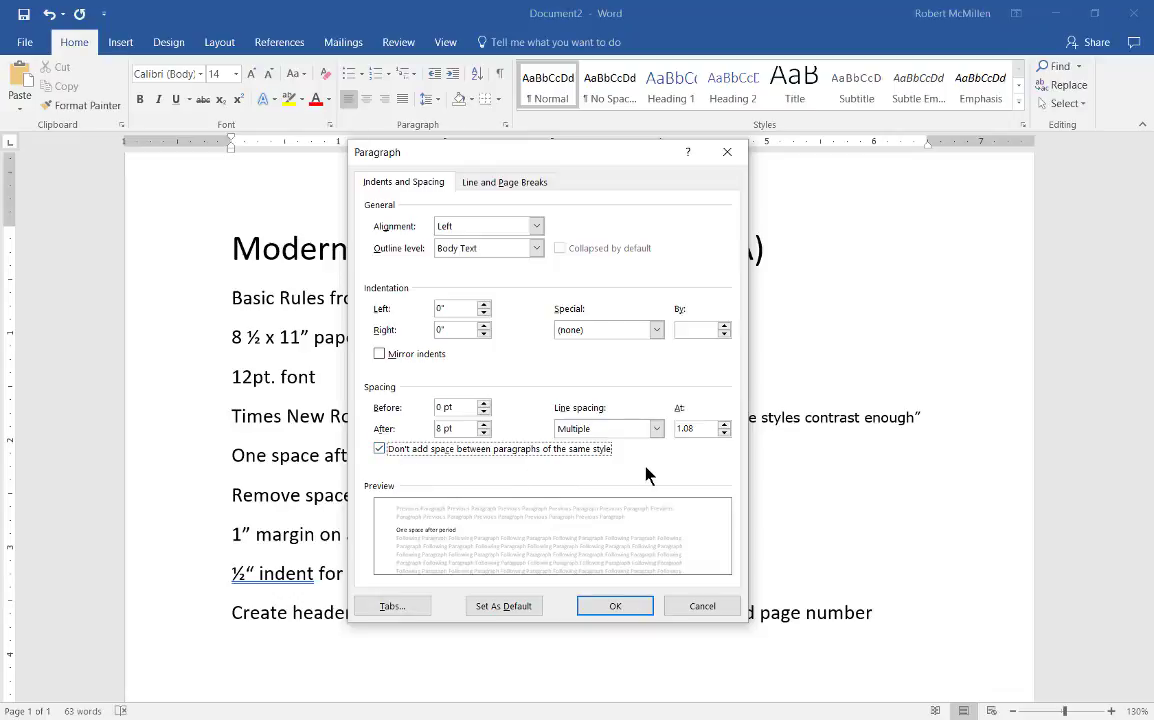
pyautogui.click(379, 449)
pyautogui.click(379, 449)
pyautogui.click(379, 449)
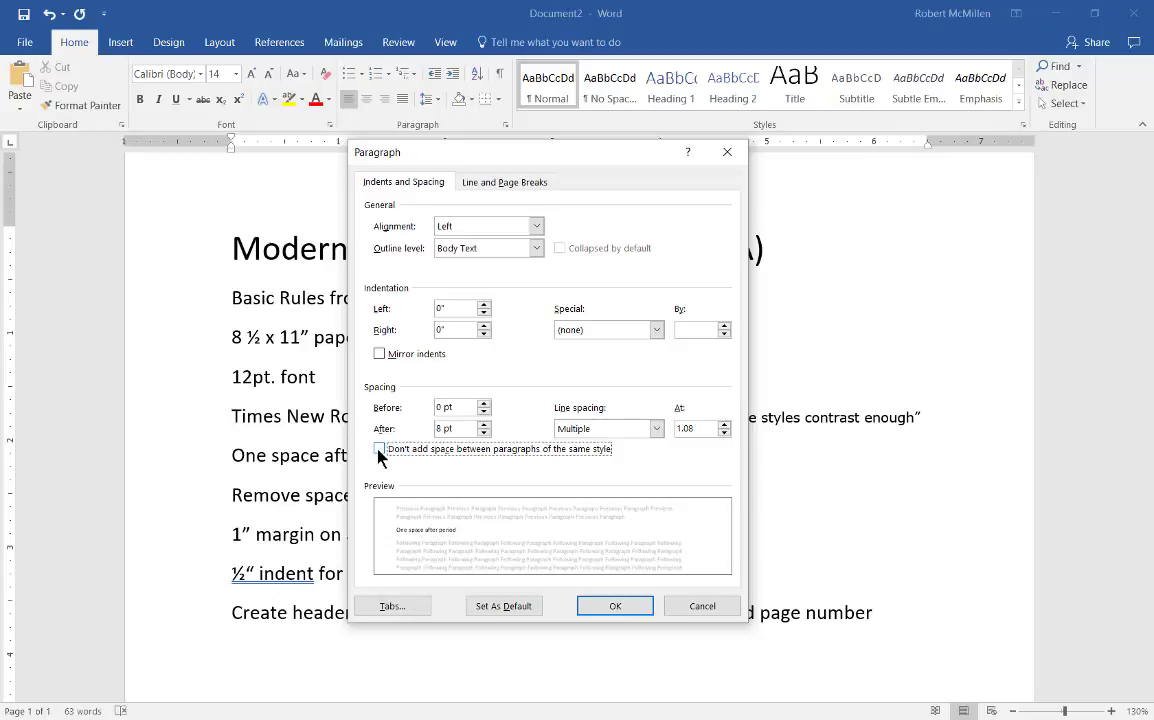
pyautogui.click(379, 449)
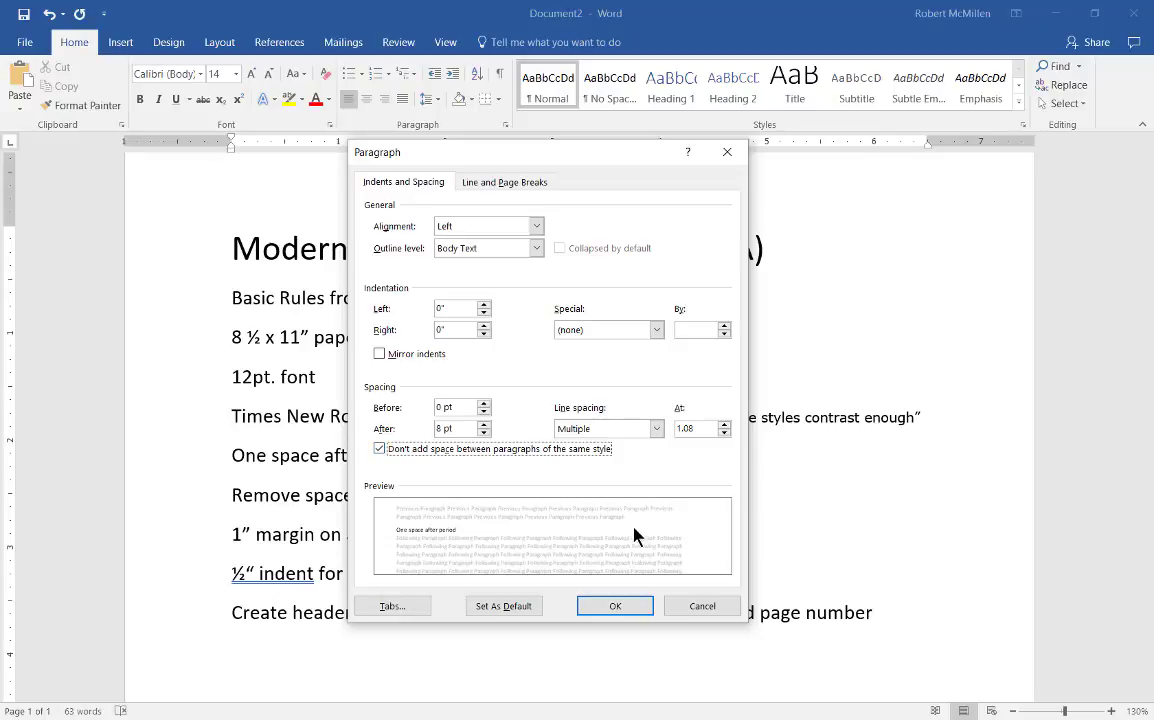
pyautogui.click(615, 606)
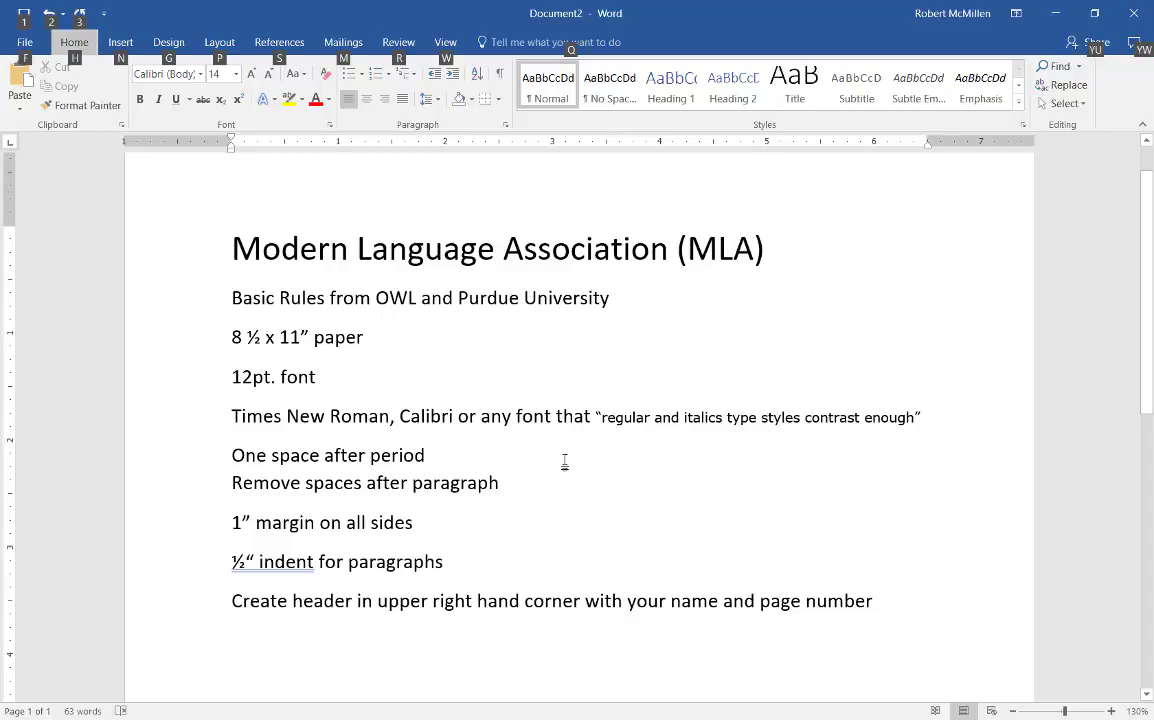
pyautogui.click(495, 362)
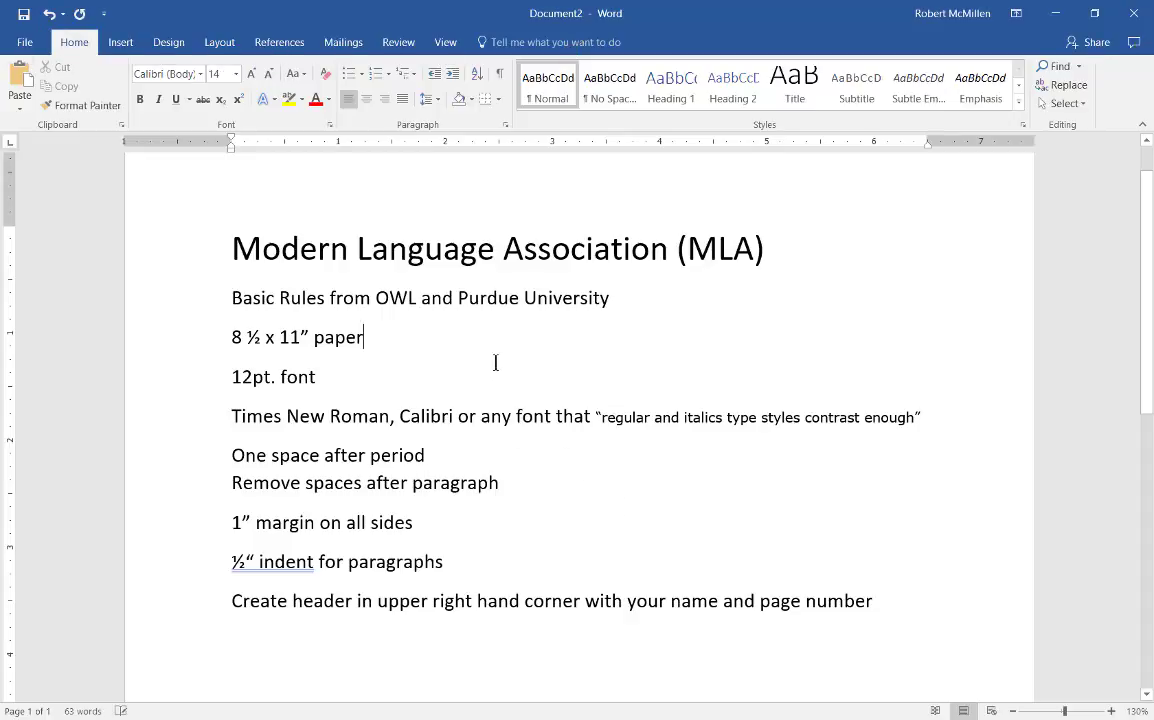
# Check the margins on all four sides in the page setup and which part of the document they apply to.
pyautogui.click(25, 43)
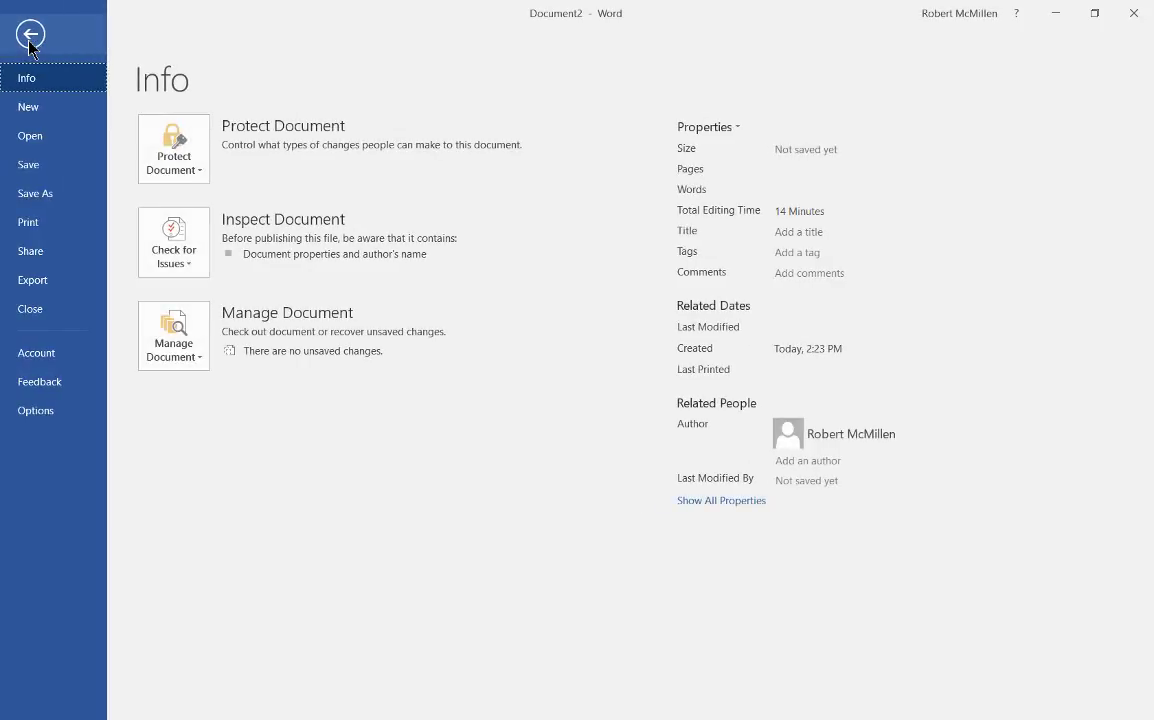
pyautogui.click(38, 223)
pyautogui.click(302, 613)
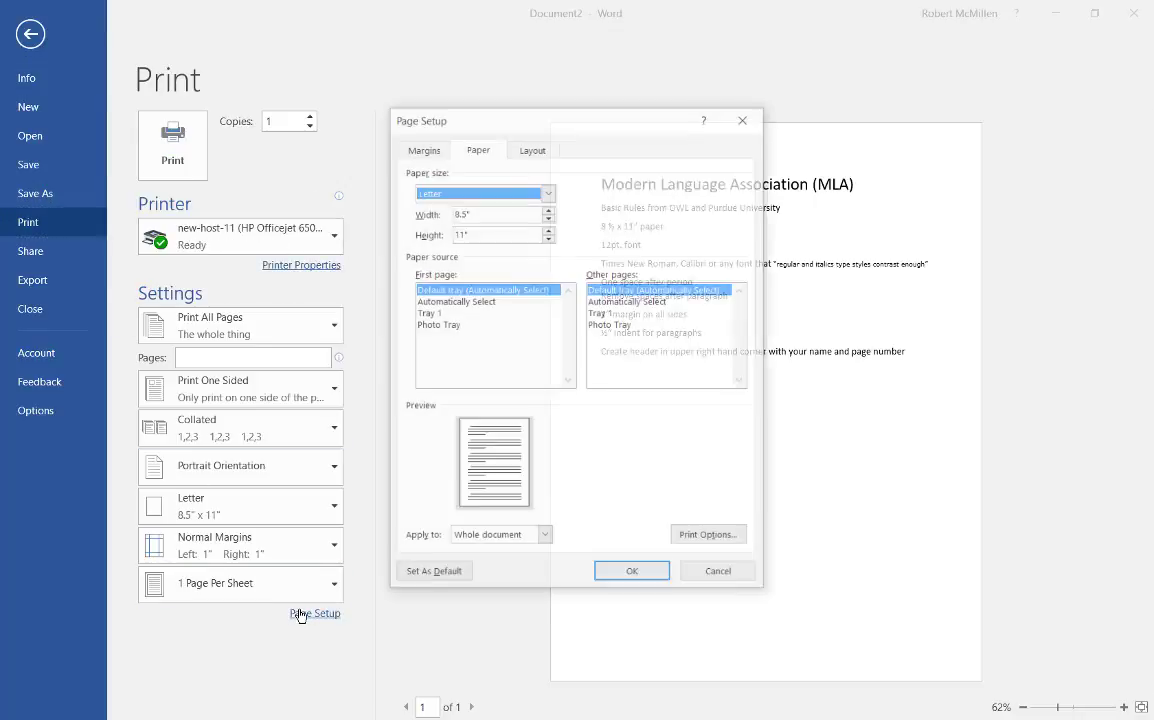
pyautogui.click(421, 147)
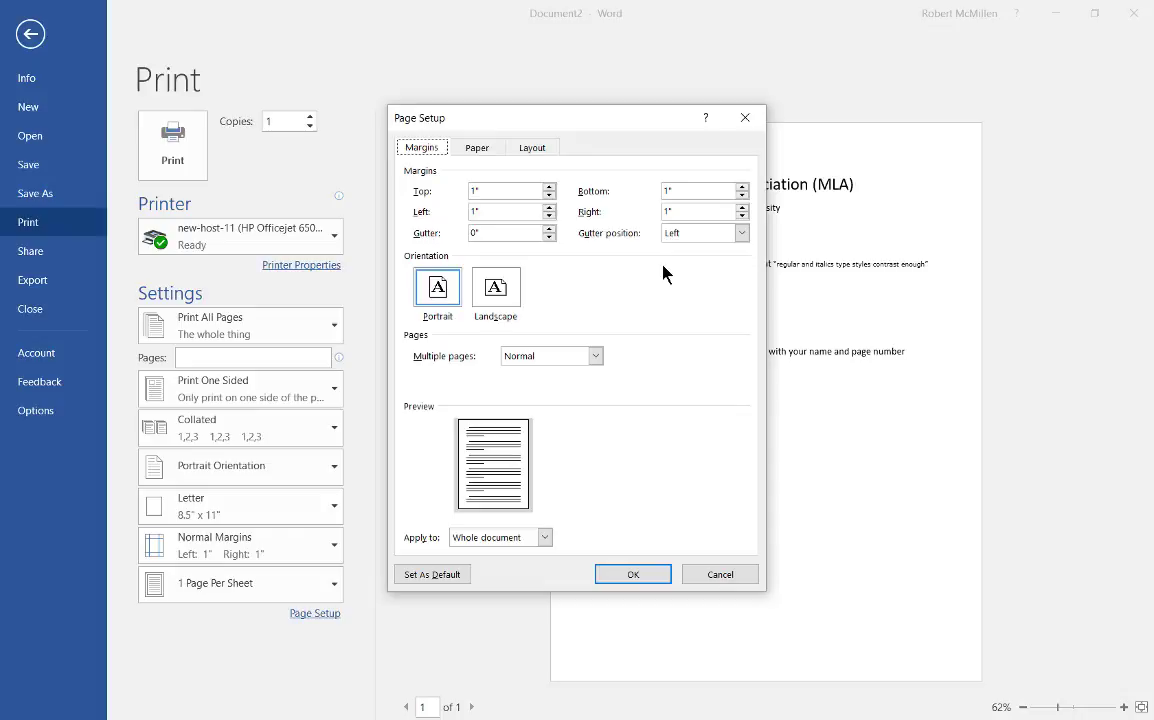
pyautogui.click(545, 537)
pyautogui.click(618, 576)
pyautogui.click(620, 575)
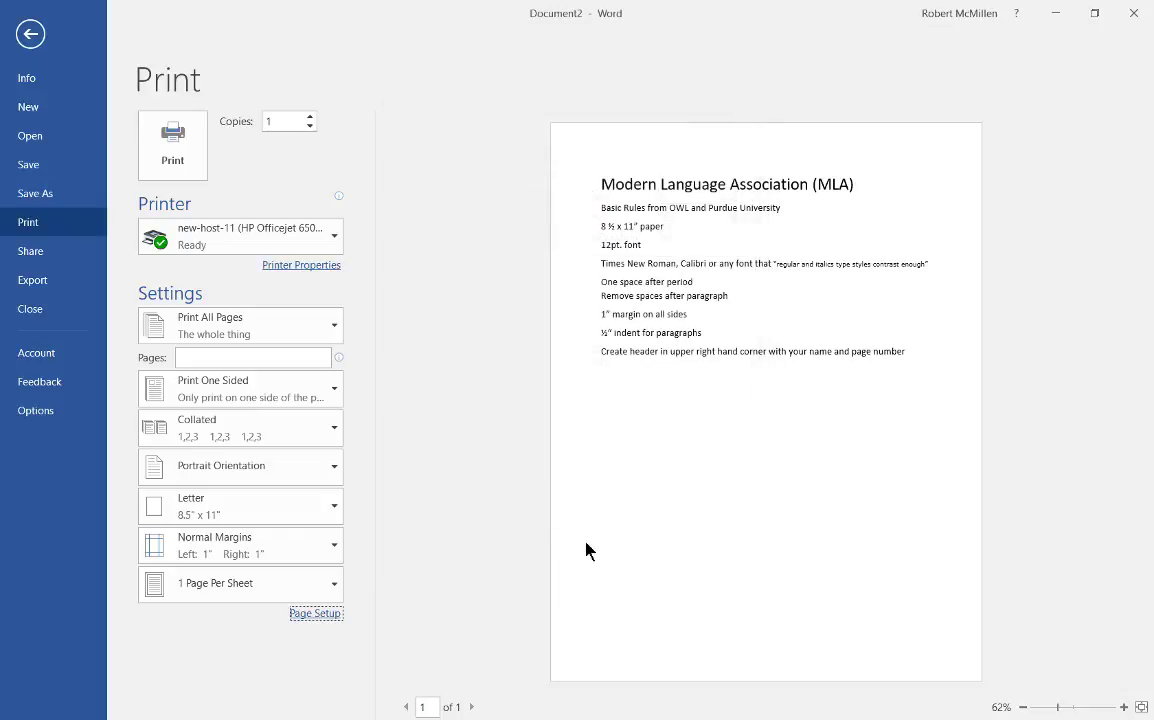
pyautogui.click(34, 40)
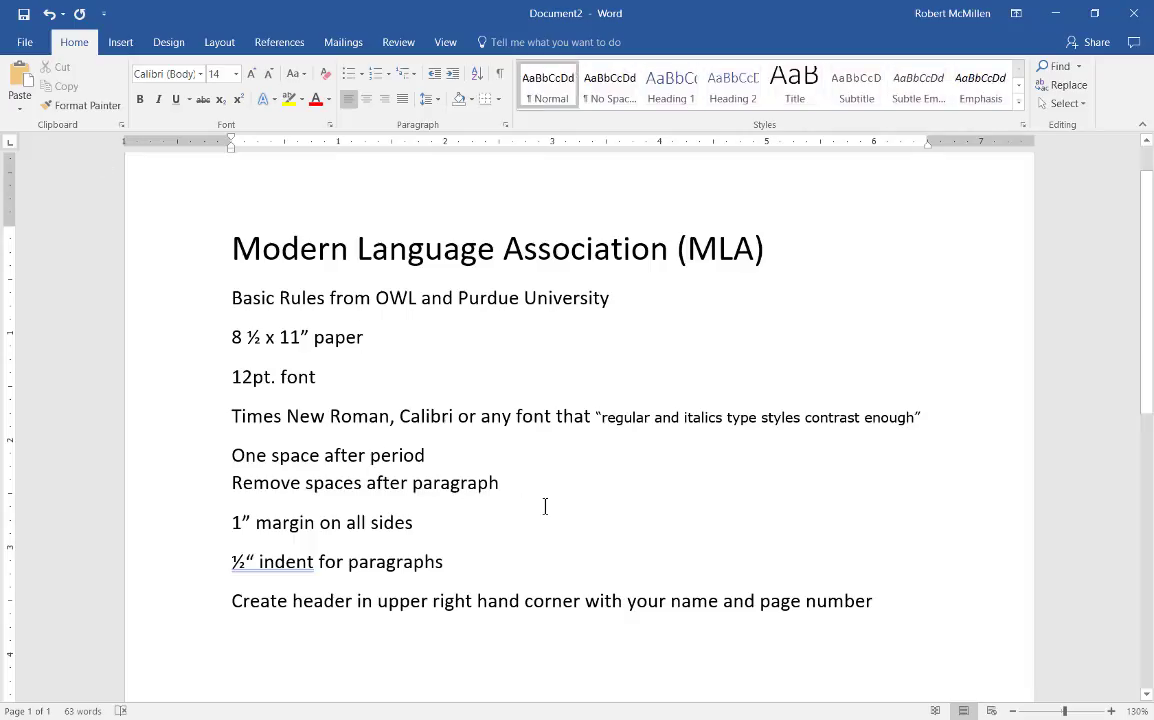
# Set the left indentation of the "Modern Language Association (MLA)" title paragraph to 0.5".
pyautogui.scroll(-1, 545, 506)
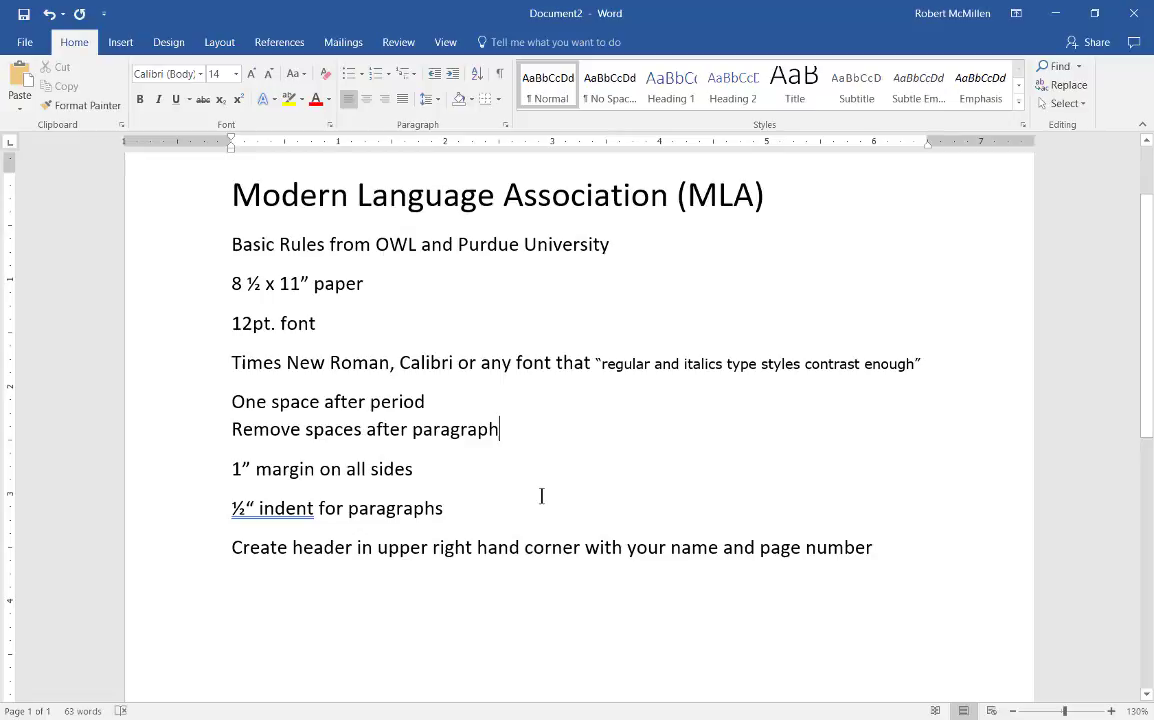
pyautogui.click(462, 190)
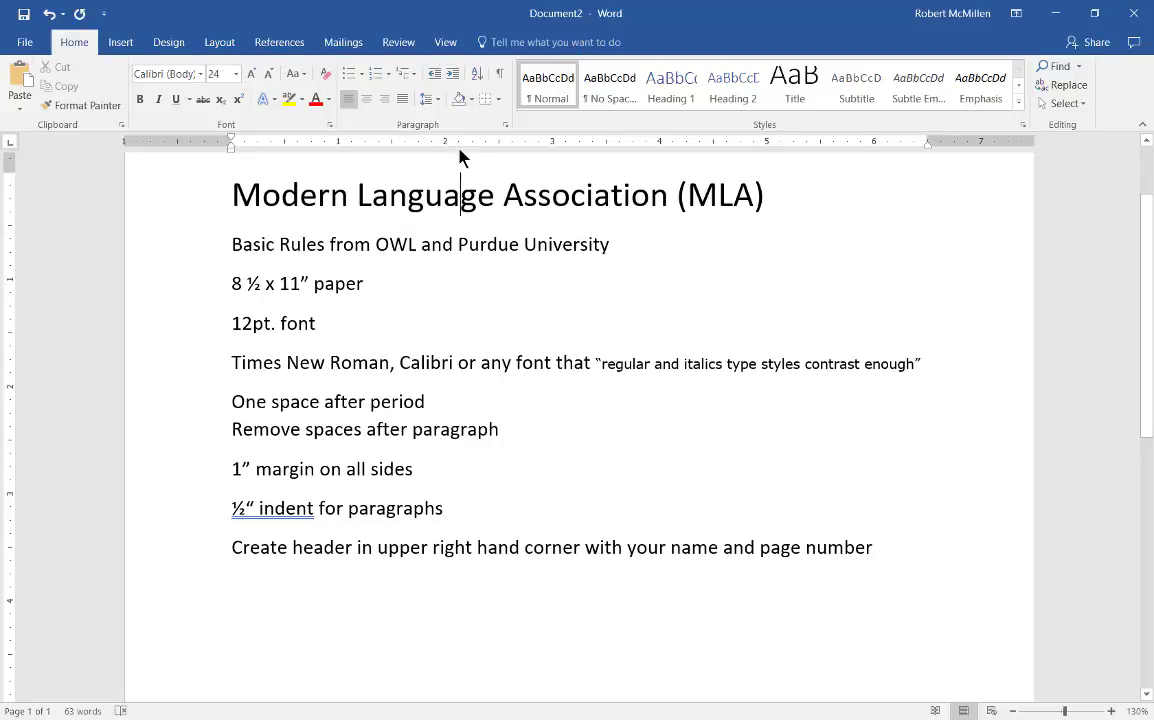
pyautogui.click(505, 126)
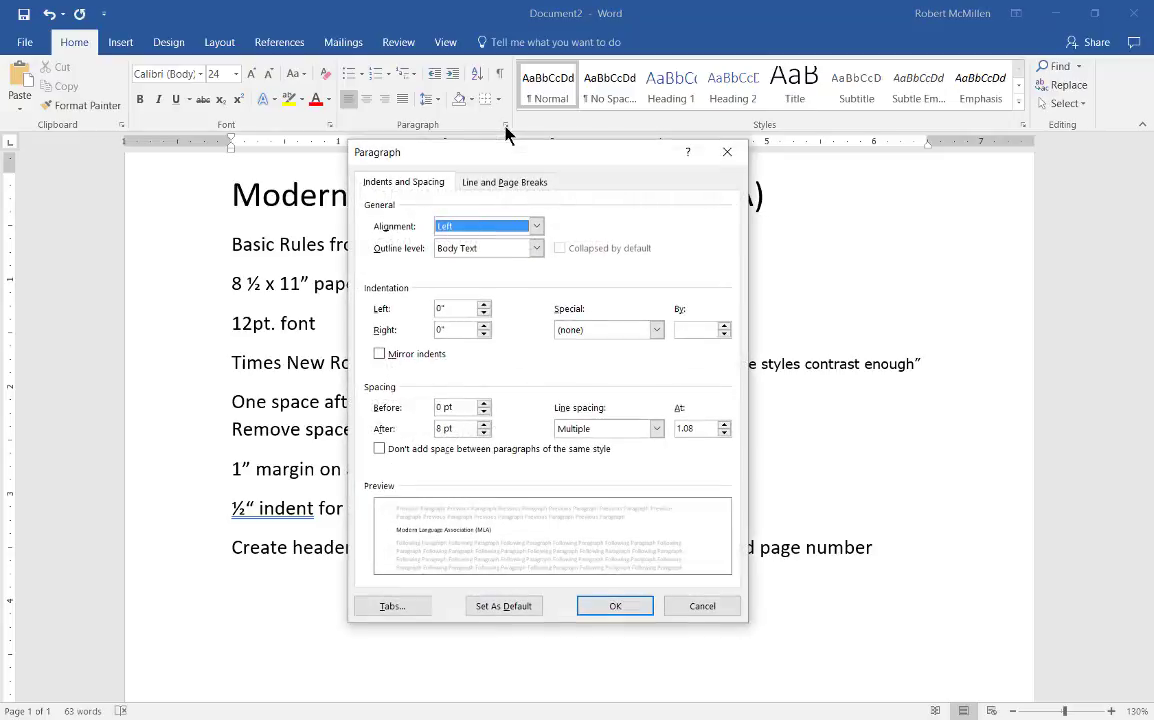
pyautogui.click(486, 308)
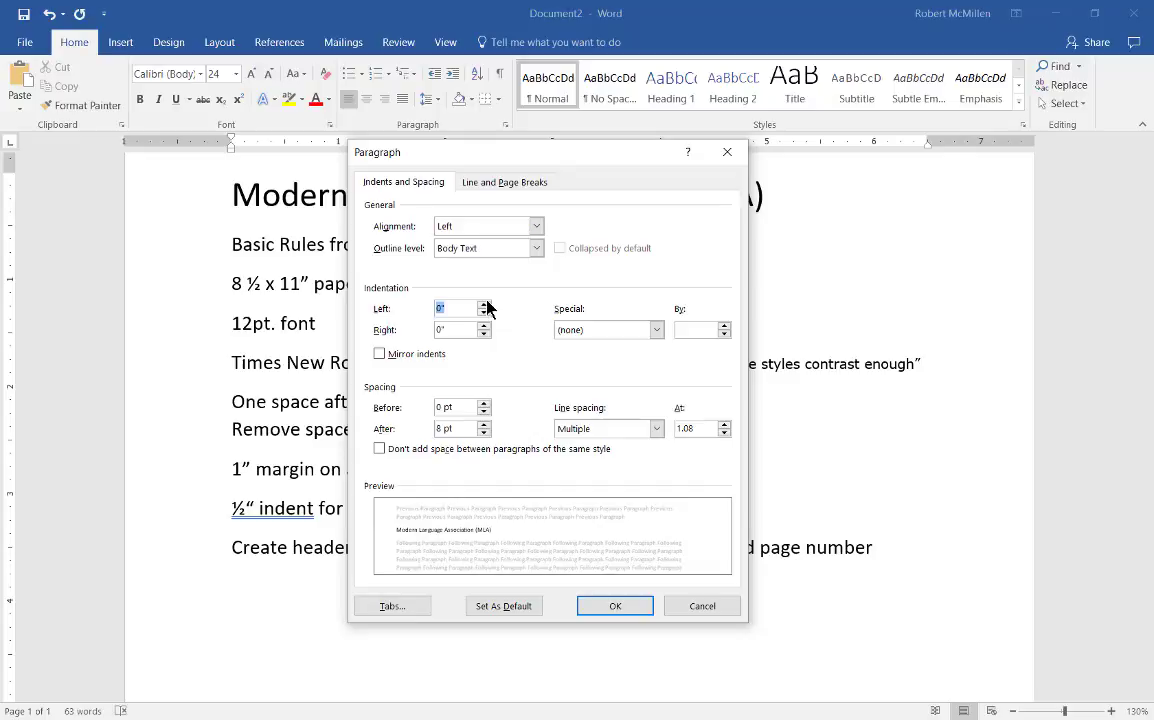
pyautogui.click(485, 305)
pyautogui.click(485, 305)
pyautogui.click(485, 305)
pyautogui.click(485, 305)
pyautogui.press('Right')
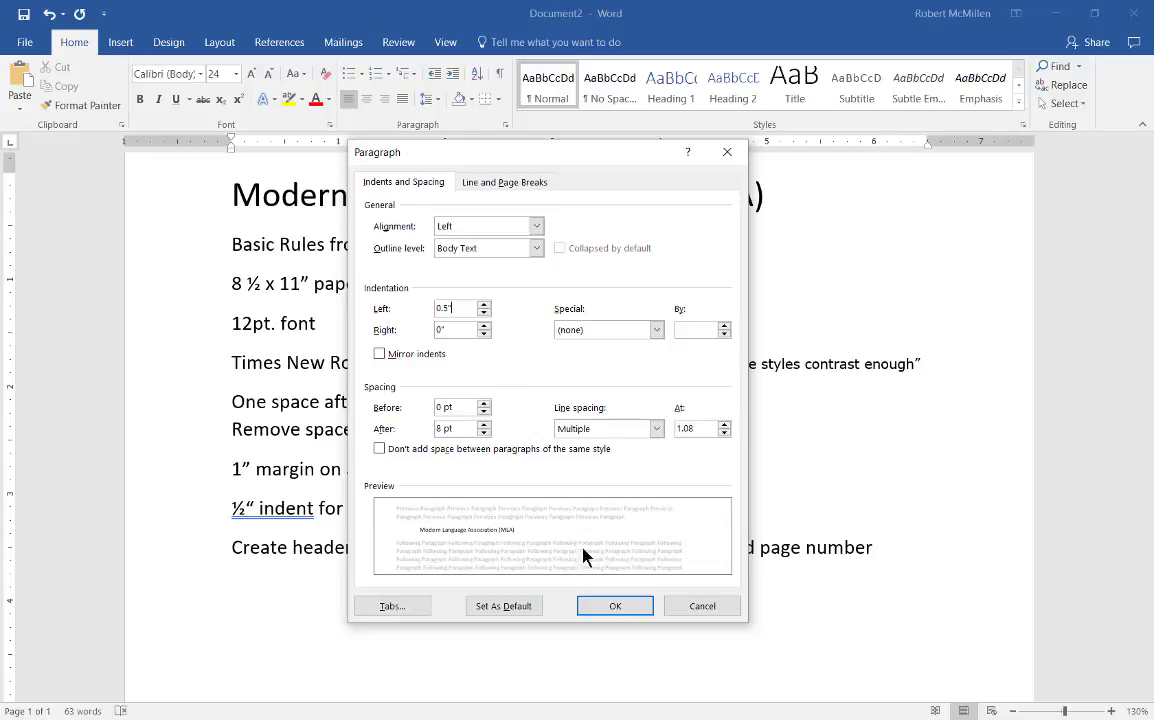
pyautogui.click(598, 607)
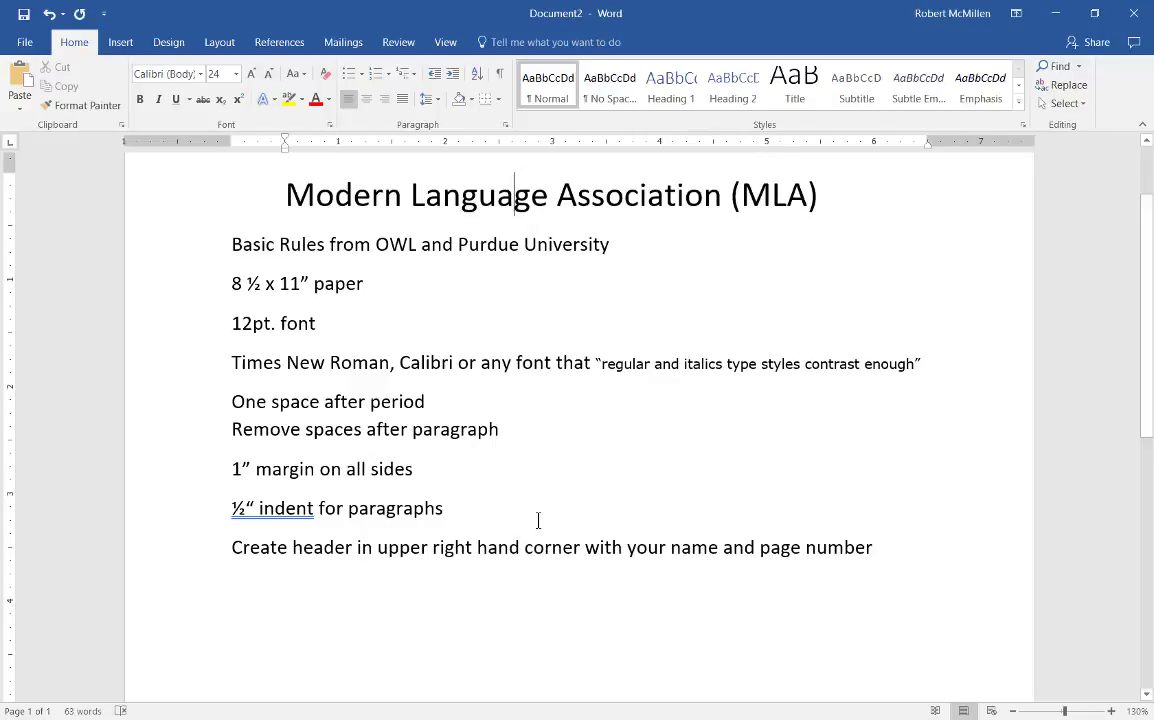
pyautogui.click(525, 452)
pyautogui.press('alt')
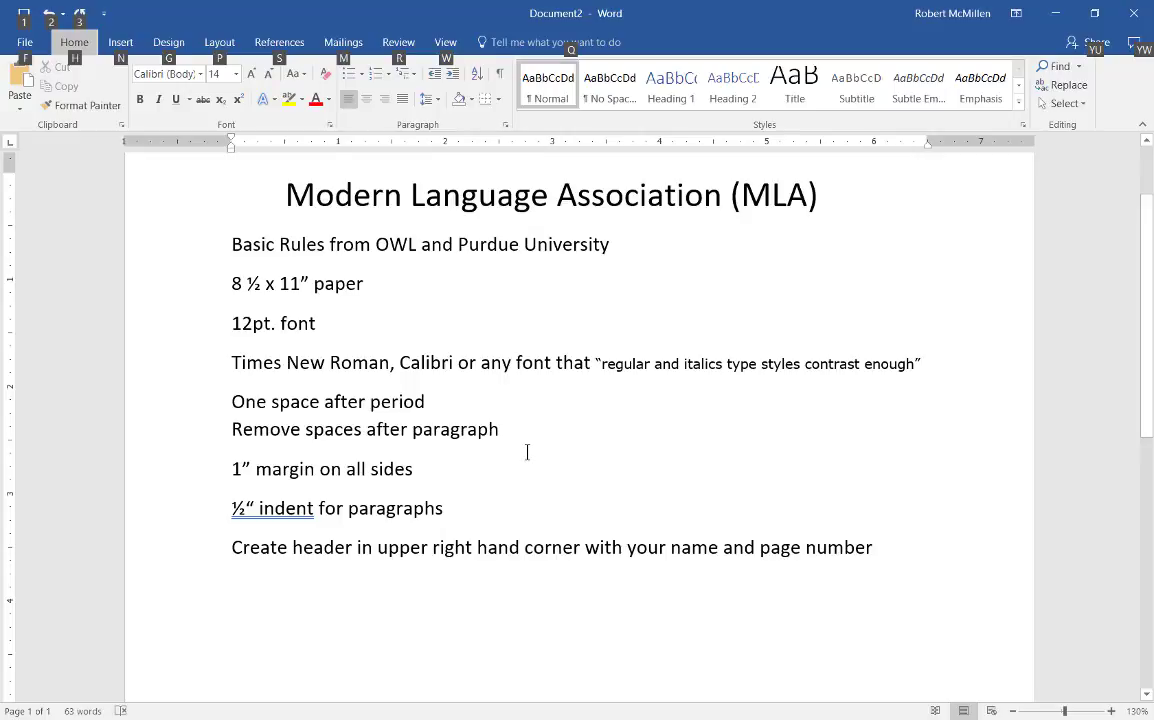
pyautogui.click(536, 457)
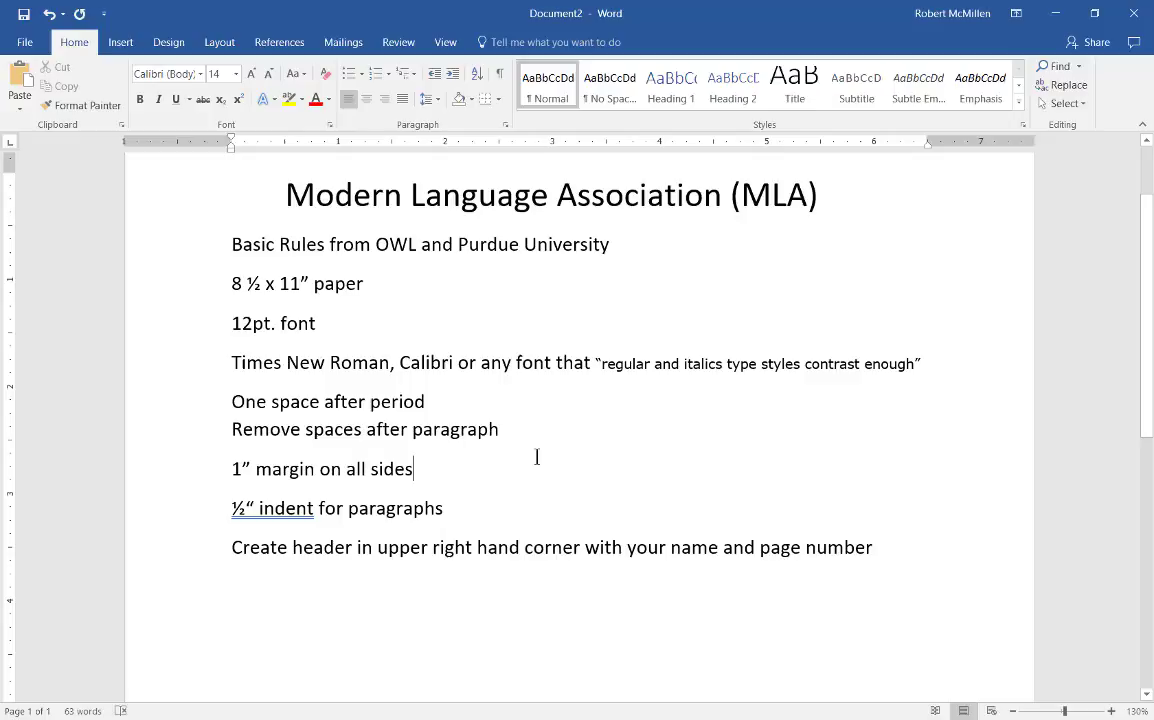
# Insert a header into the document using the built-in Blank layout.
pyautogui.scroll(2, 587, 472)
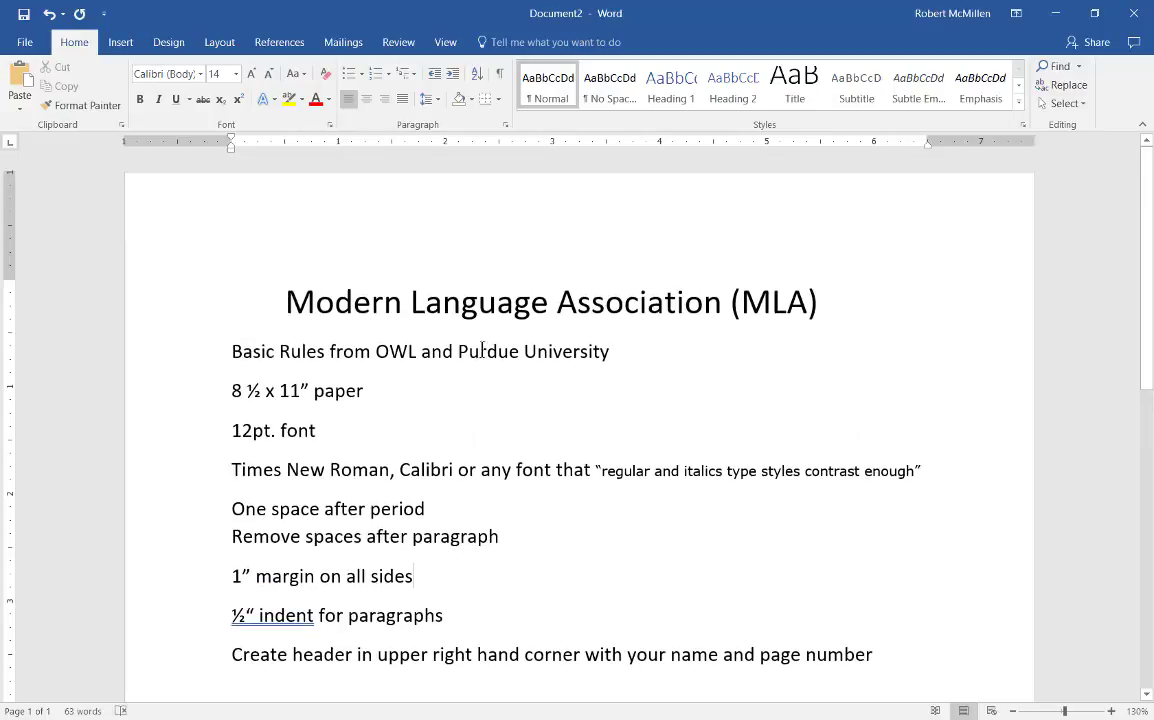
pyautogui.click(581, 243)
pyautogui.press('alt')
pyautogui.click(118, 38)
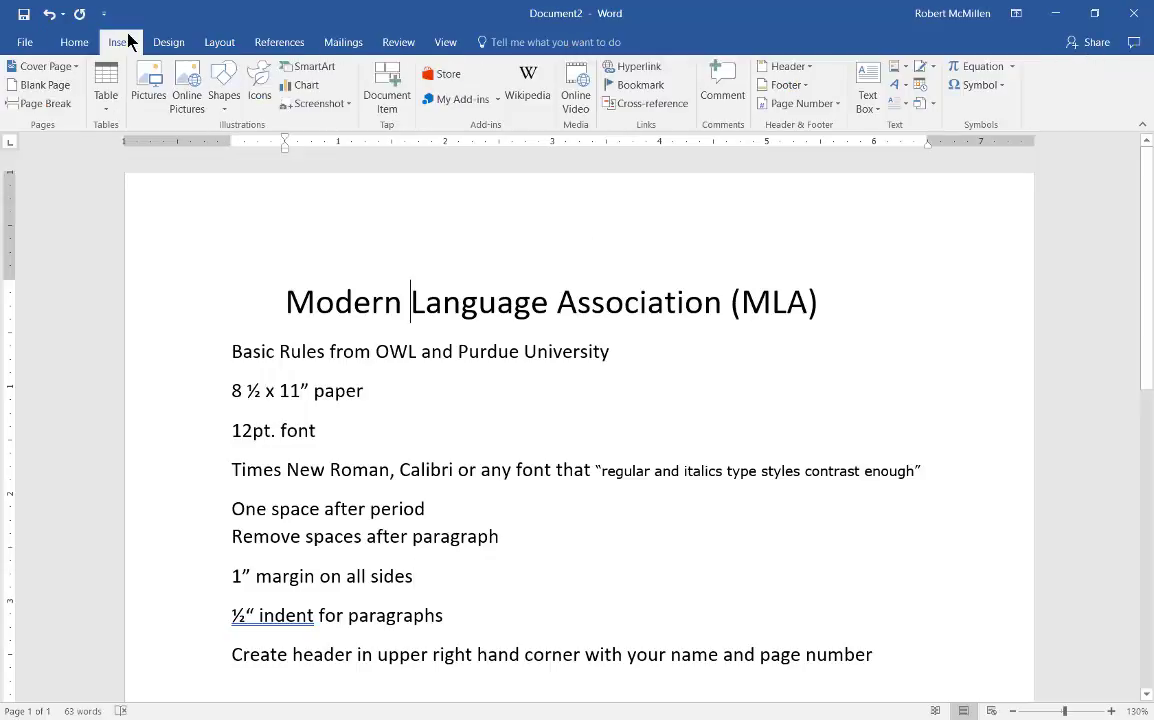
pyautogui.click(806, 67)
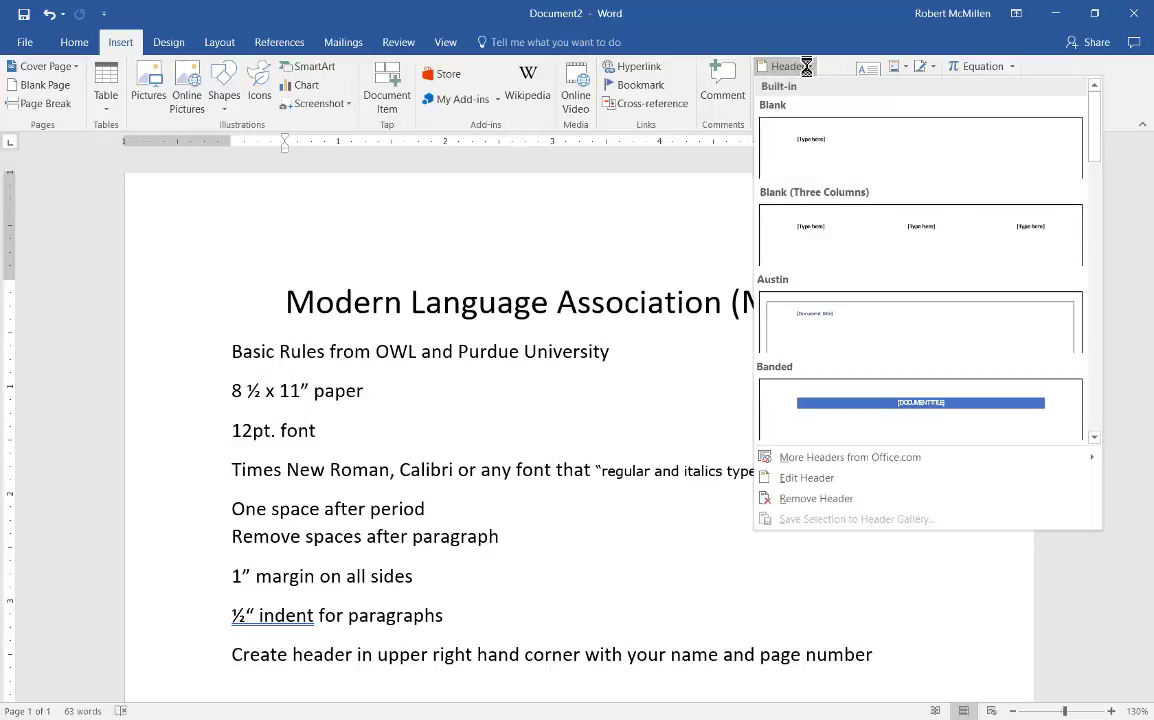
pyautogui.click(819, 148)
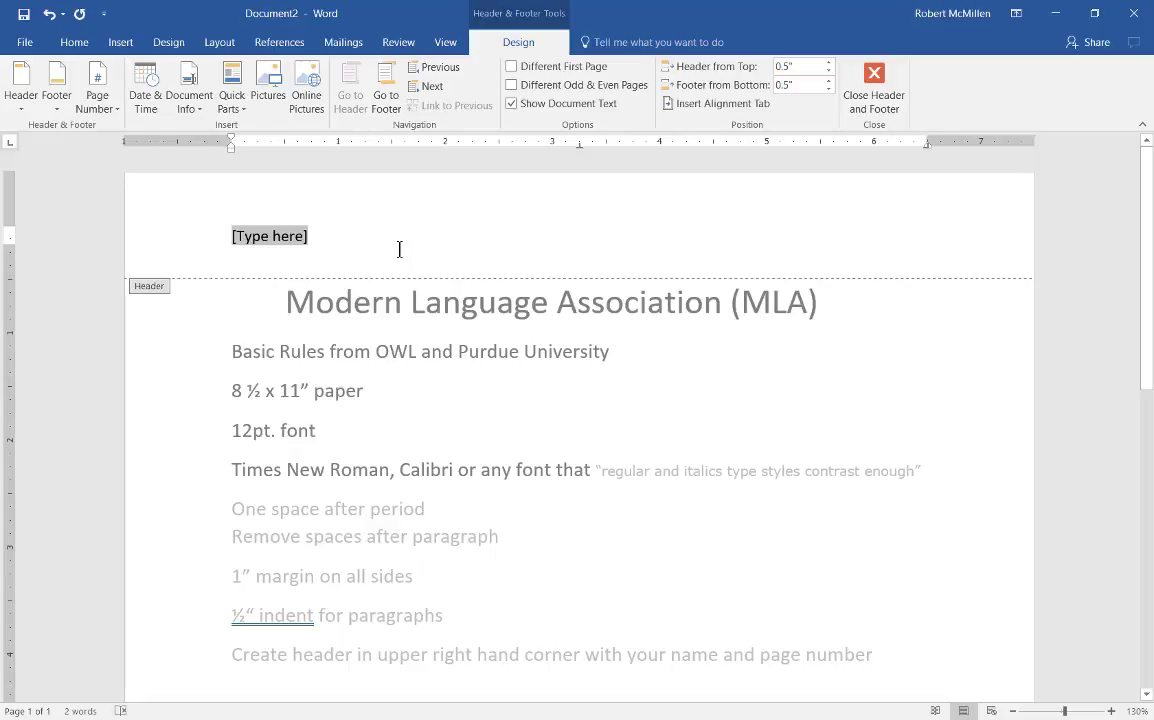
# Right-align the header paragraph and clear its "[Type here]" placeholder.
pyautogui.hotkey('alt', 'h')
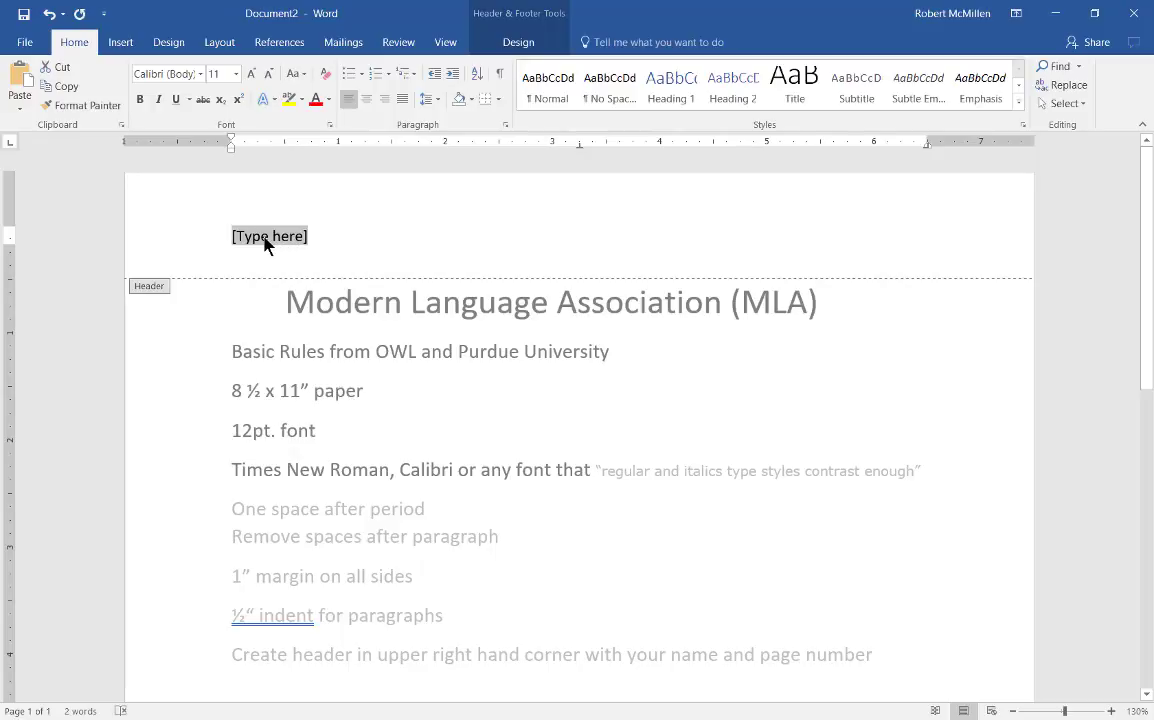
pyautogui.click(385, 100)
pyautogui.click(606, 171)
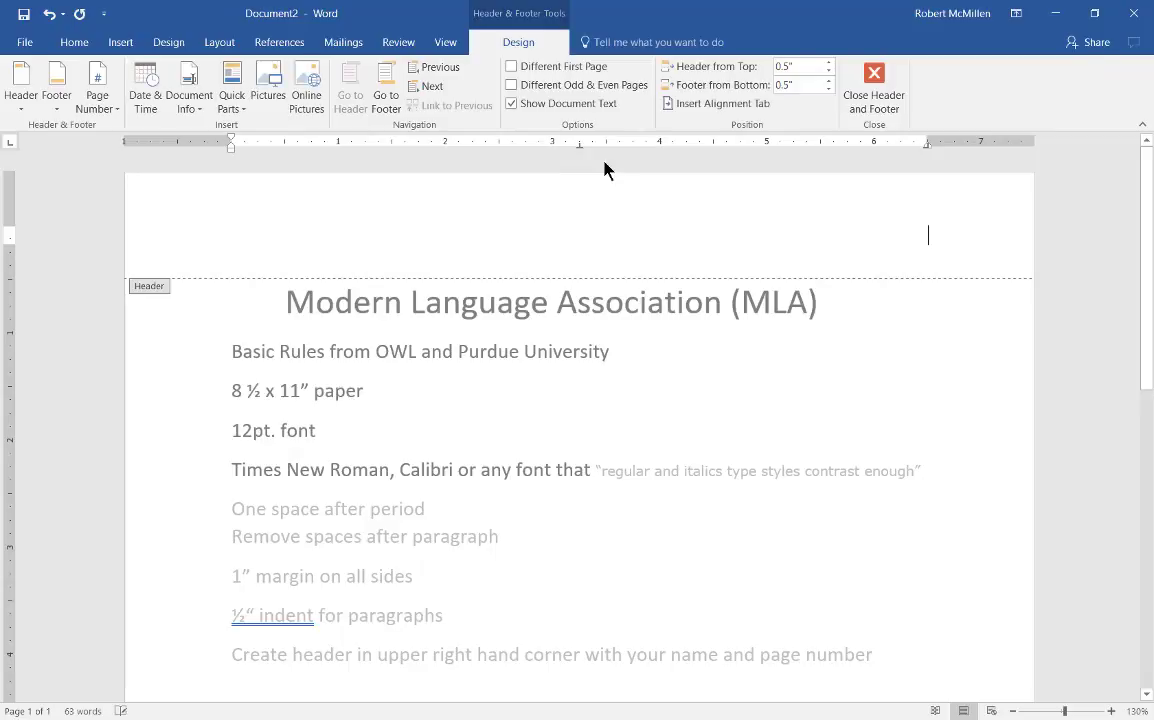
pyautogui.click(929, 237)
# Insert a page number at the top of the page using the Plain Number 3 layout.
pyautogui.click(116, 50)
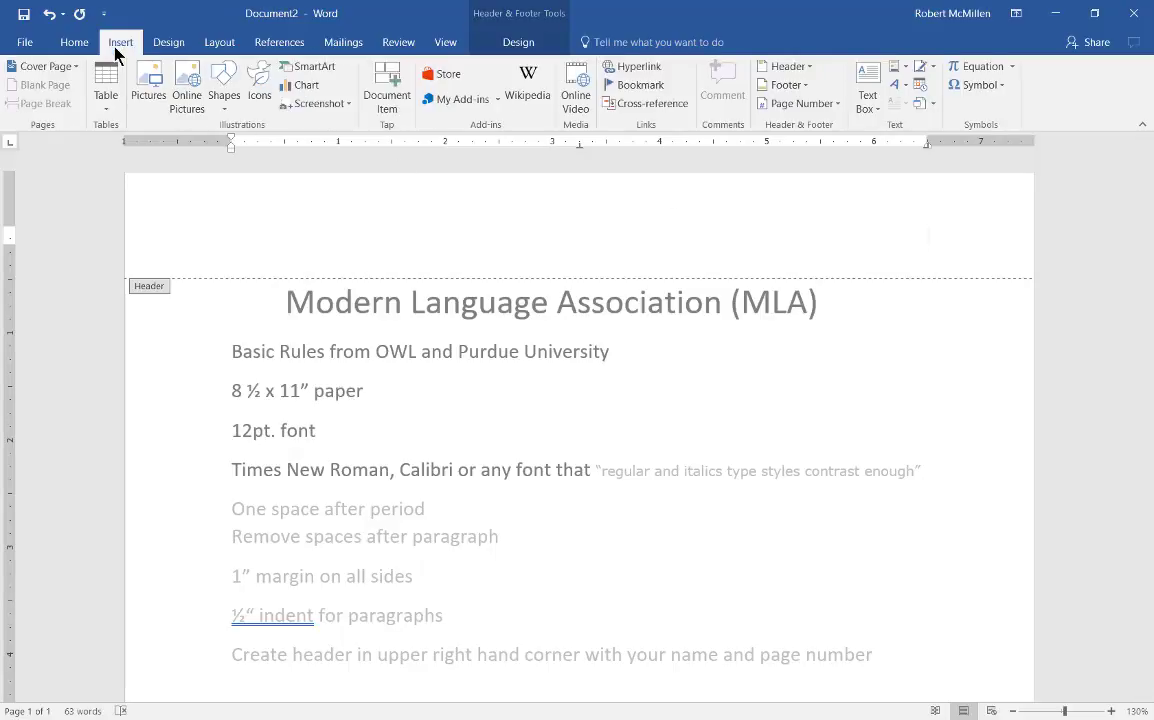
pyautogui.click(835, 106)
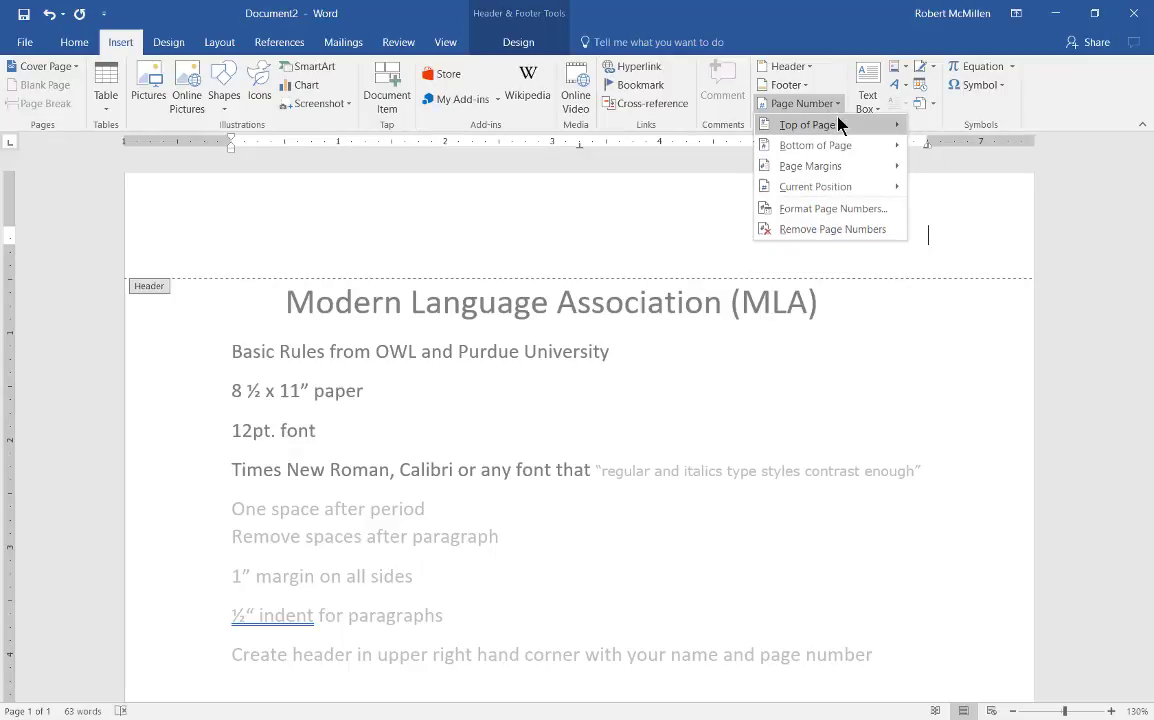
pyautogui.moveTo(838, 124)
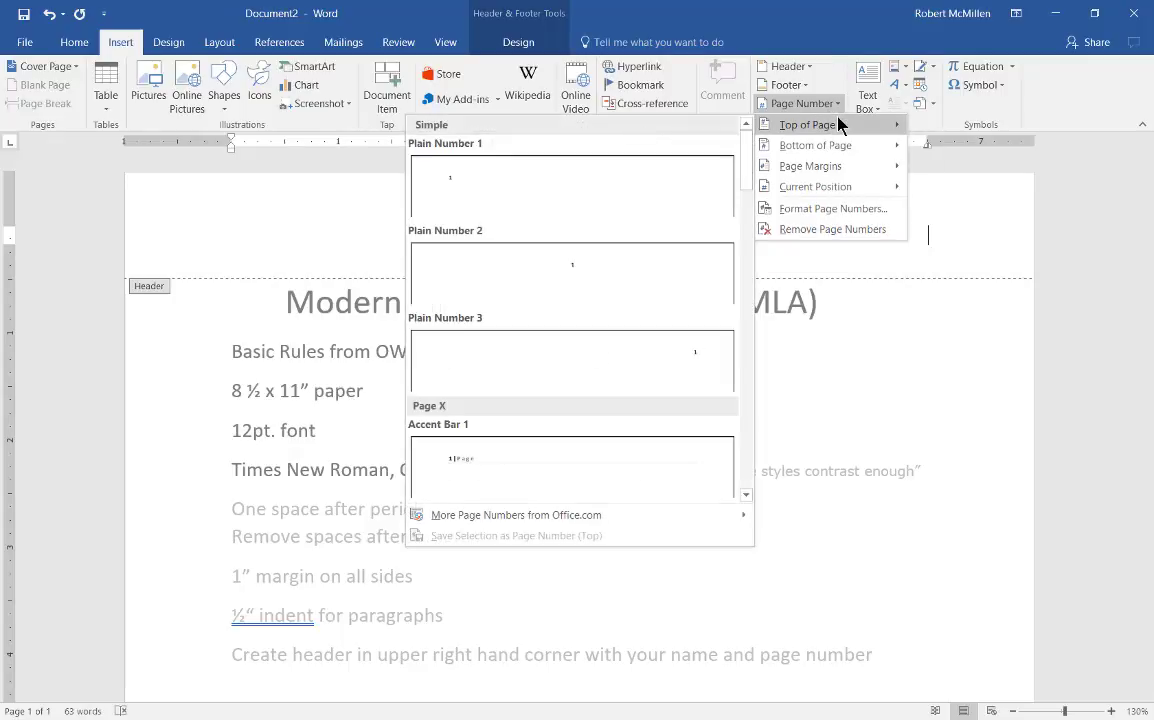
pyautogui.click(655, 363)
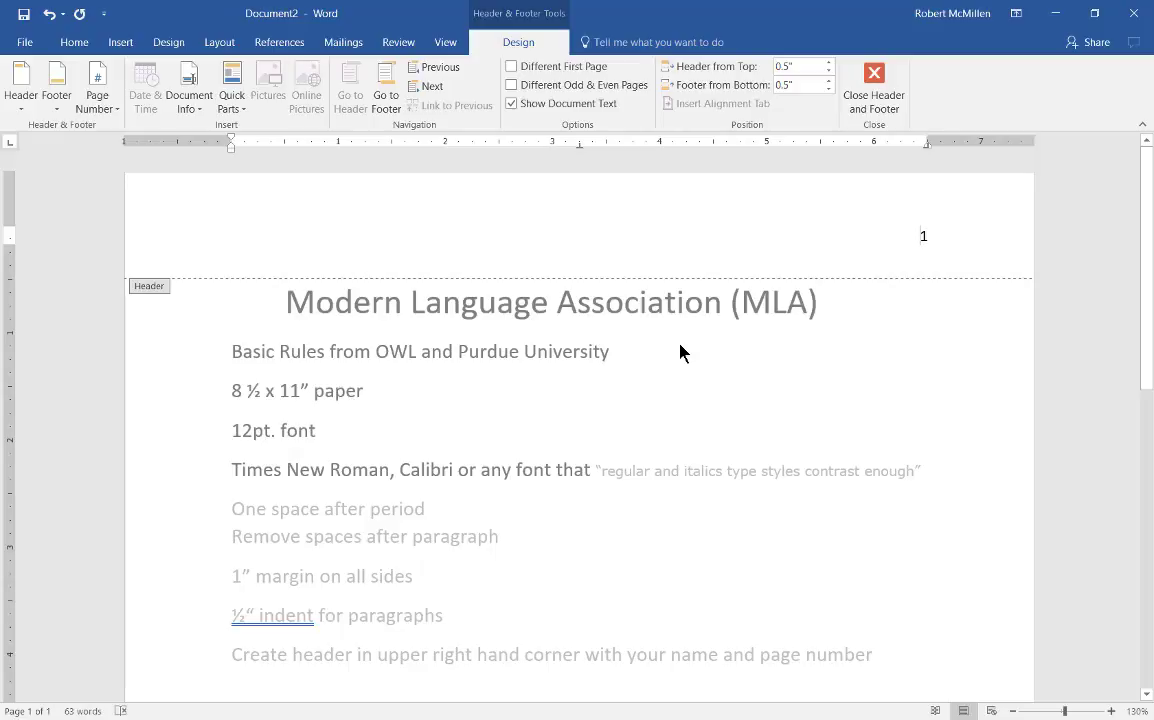
# Enter the author's last name and a space before the page number, and return to the document body.
pyautogui.write('McMille')
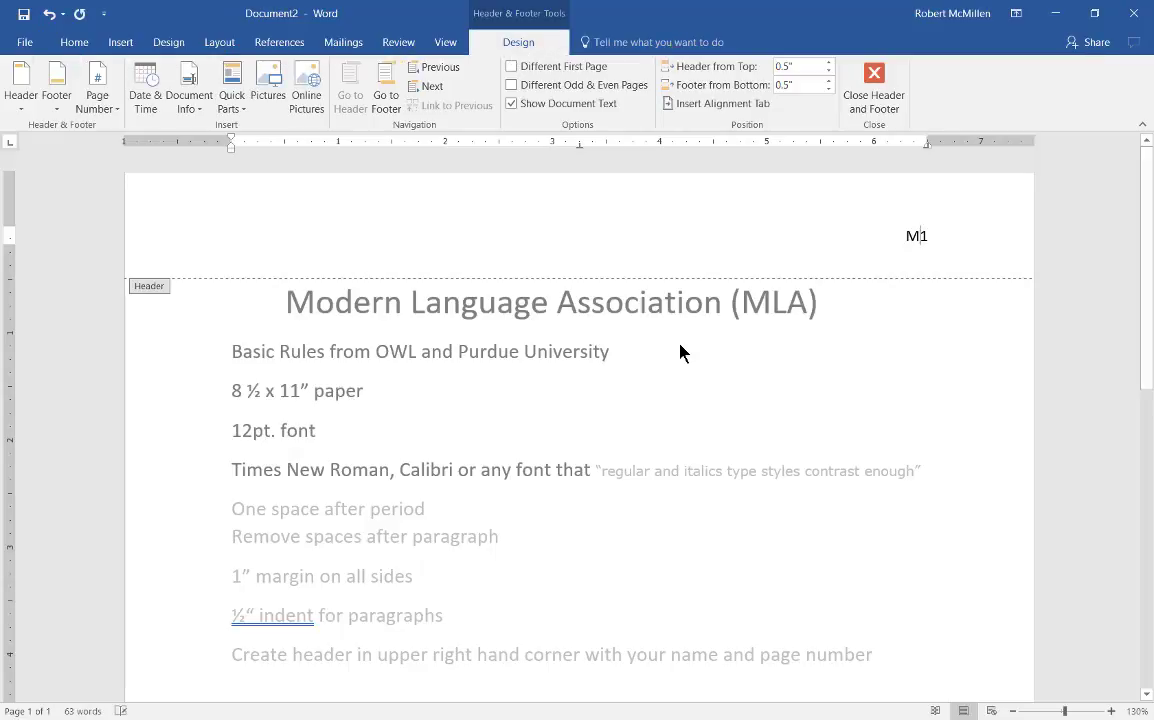
pyautogui.write('n')
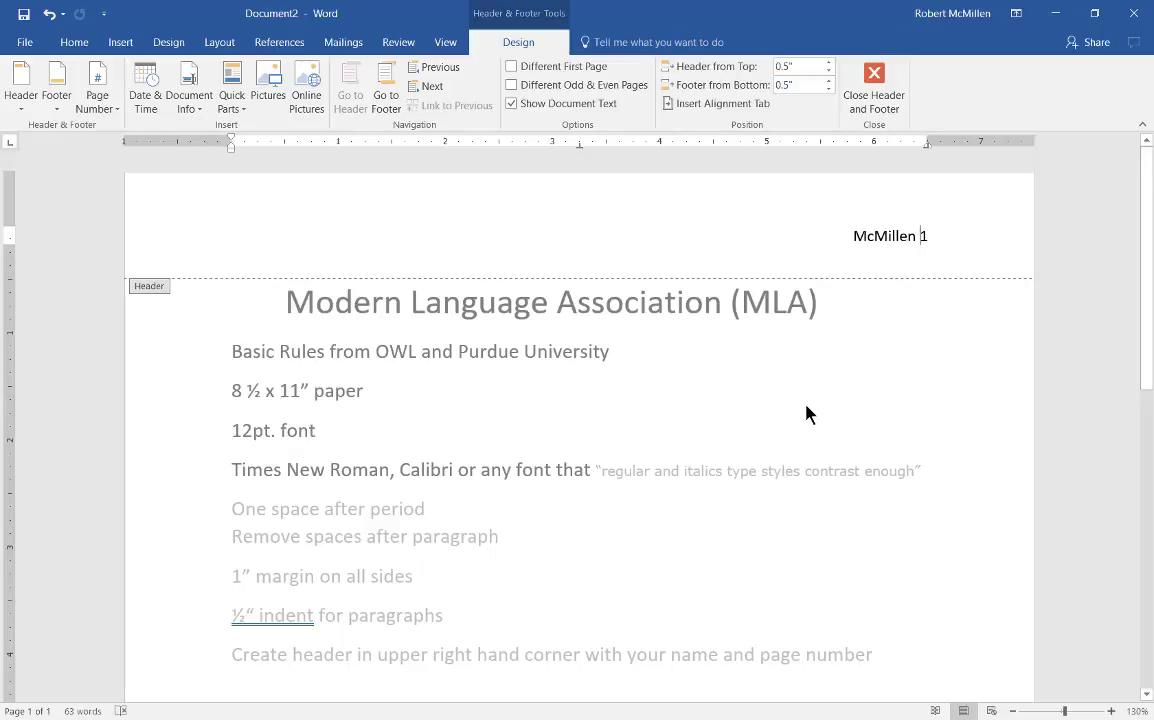
pyautogui.click(872, 90)
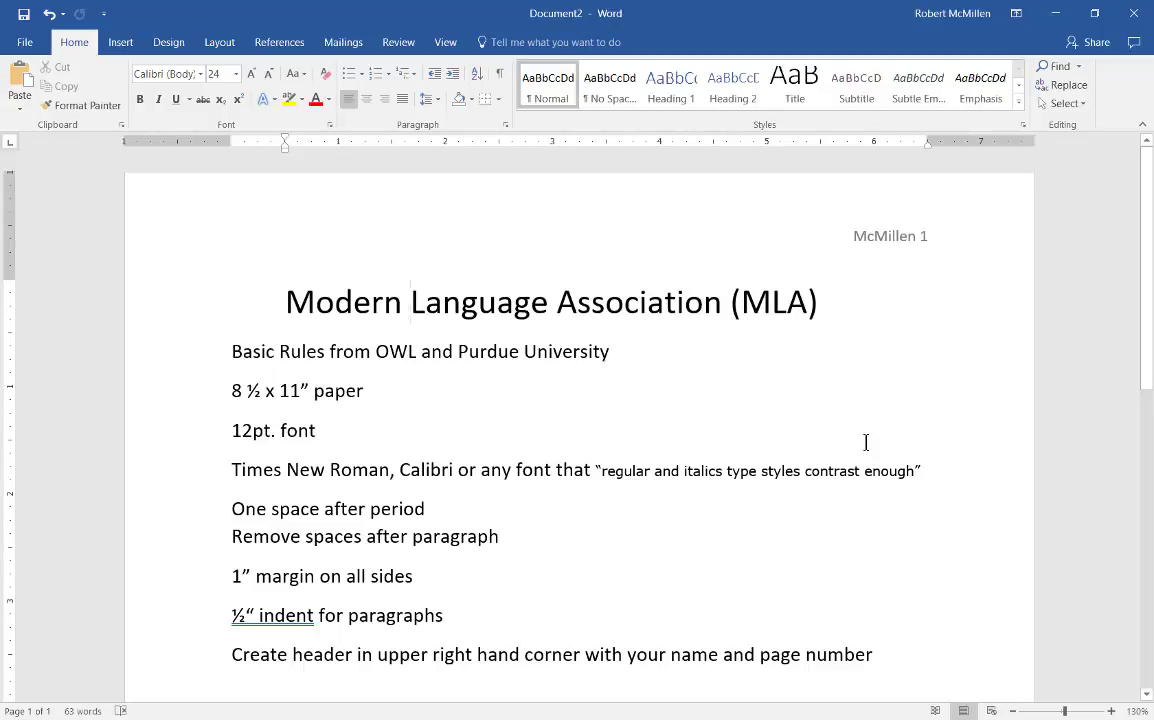
# Try to replace the existing header with the built-in Blank header, and return to the document body.
pyautogui.click(878, 239)
pyautogui.click(122, 44)
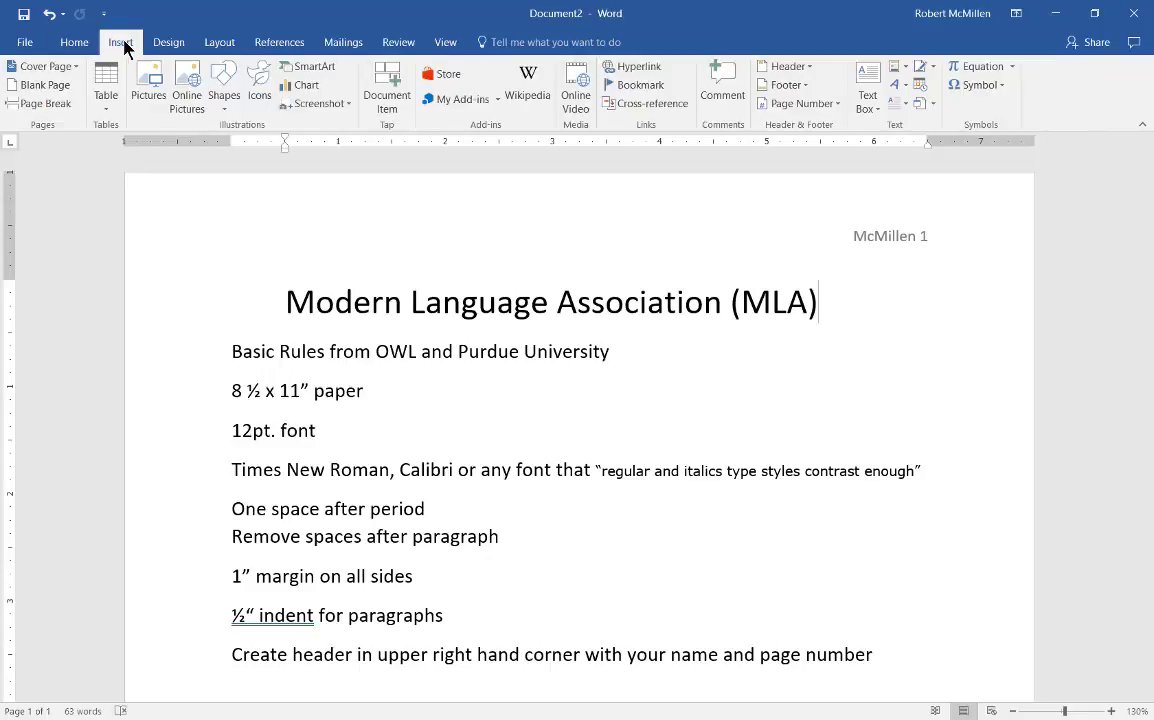
pyautogui.click(785, 66)
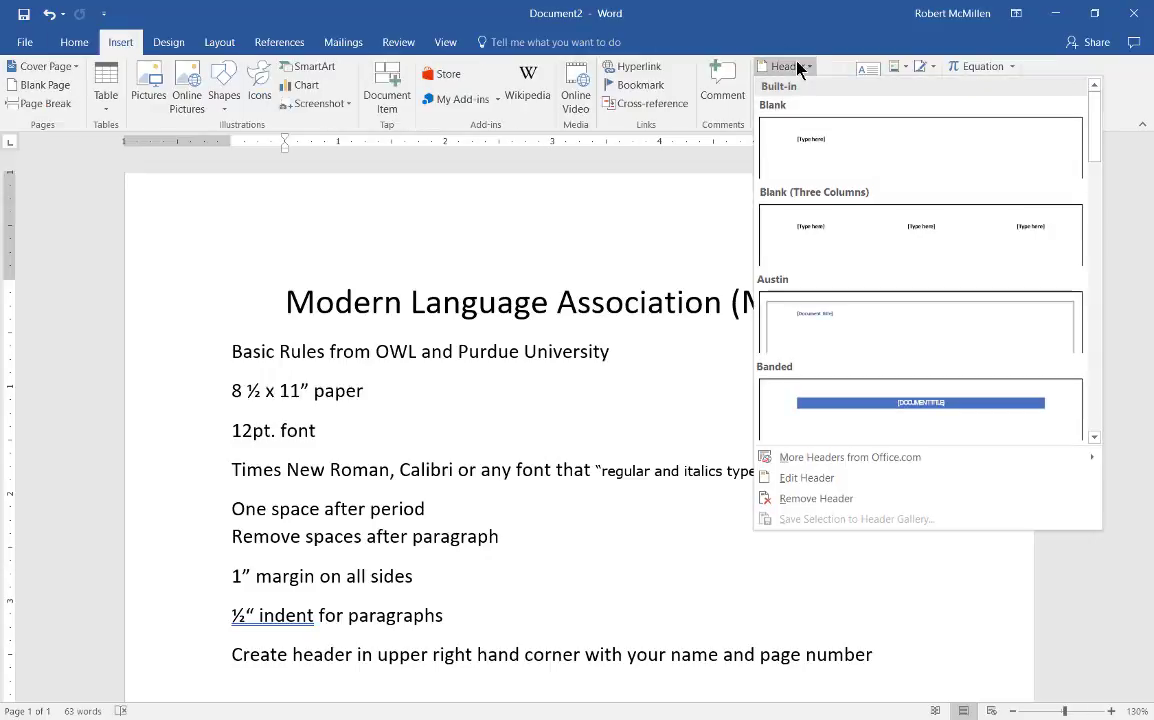
pyautogui.click(822, 143)
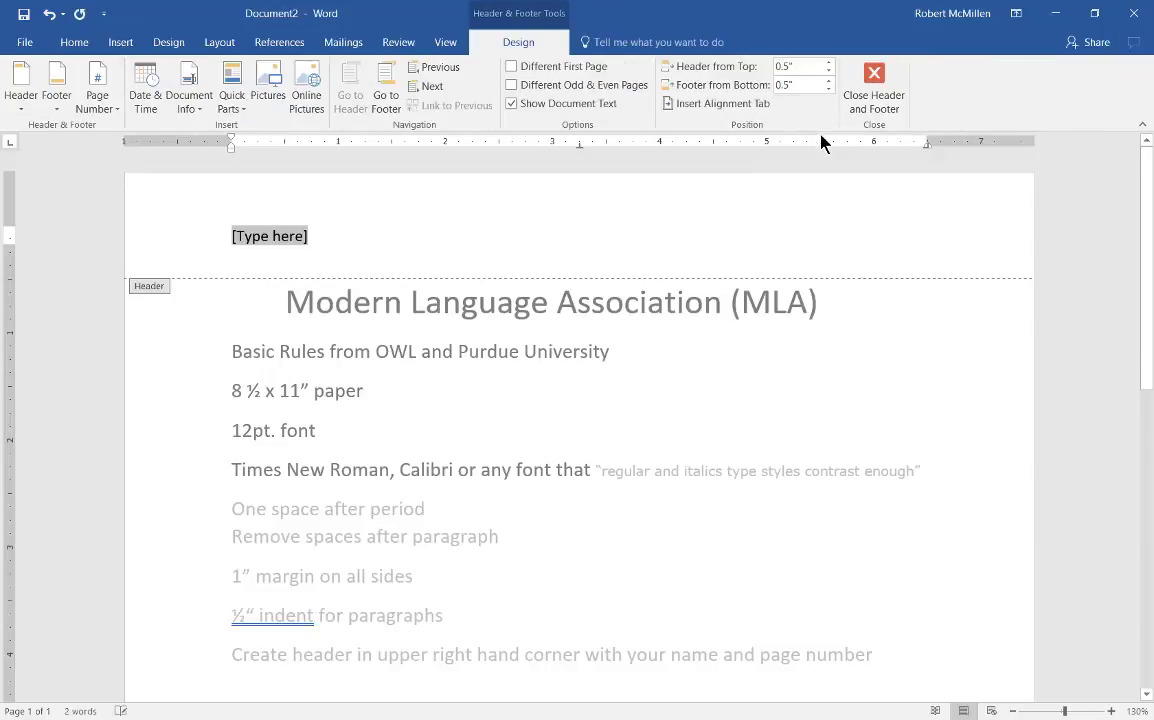
pyautogui.click(120, 43)
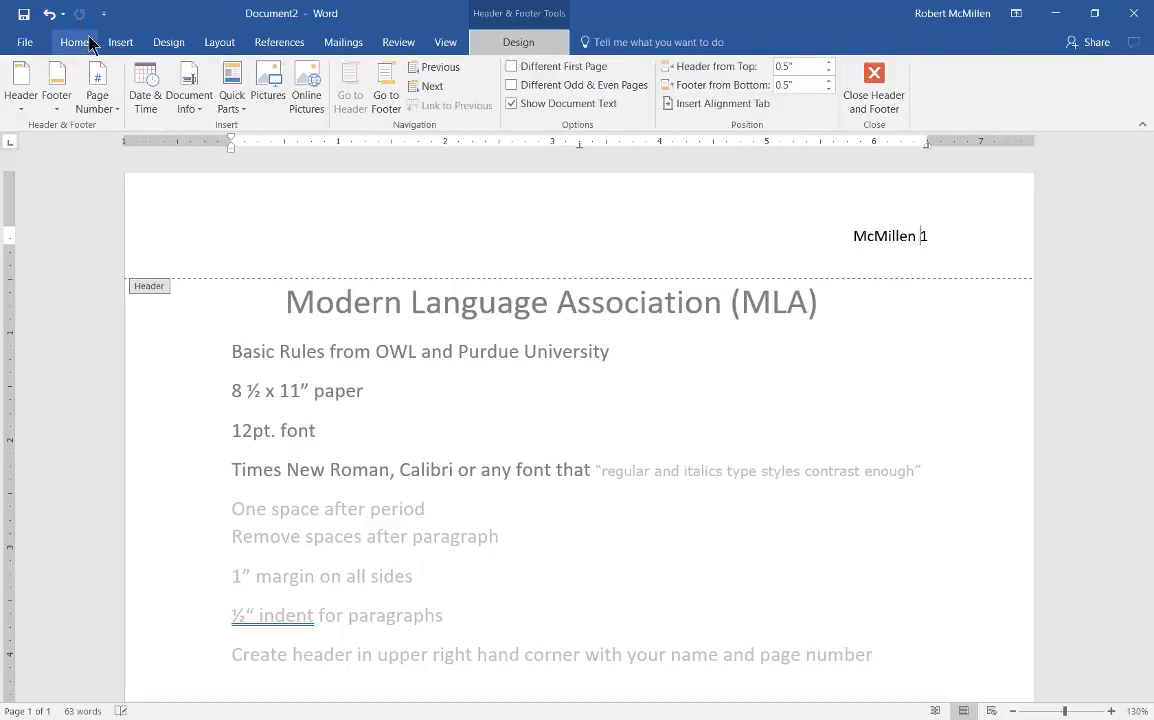
pyautogui.click(88, 43)
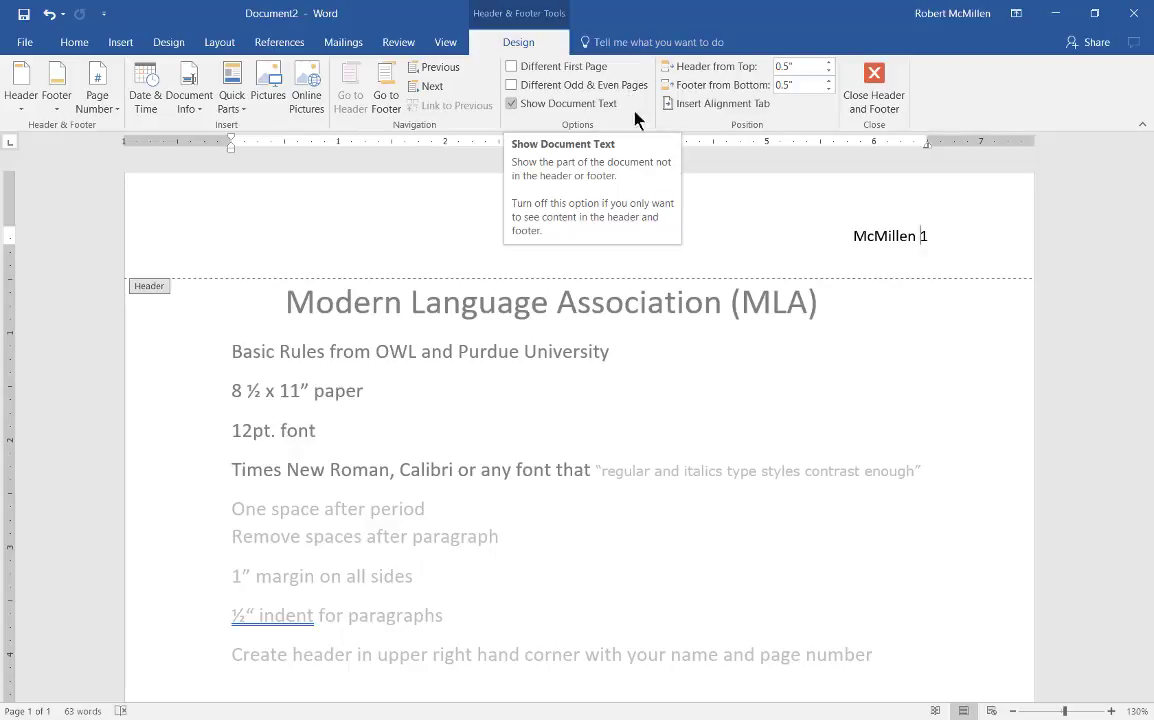
pyautogui.click(875, 80)
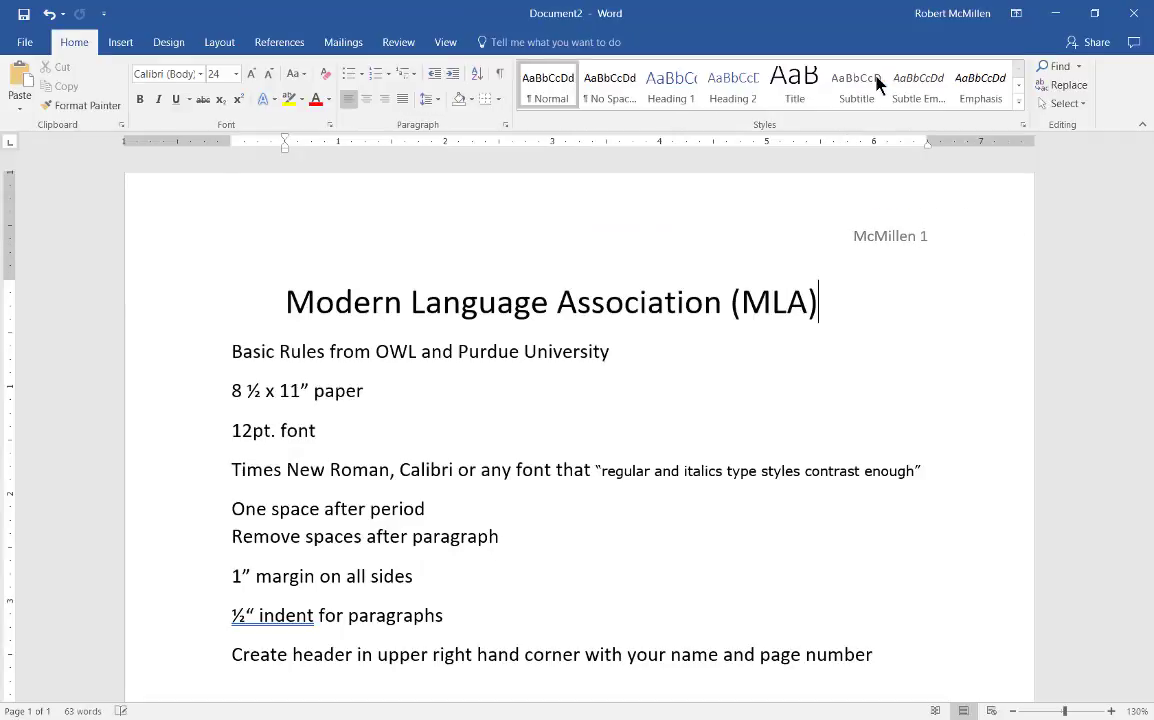
pyautogui.click(887, 375)
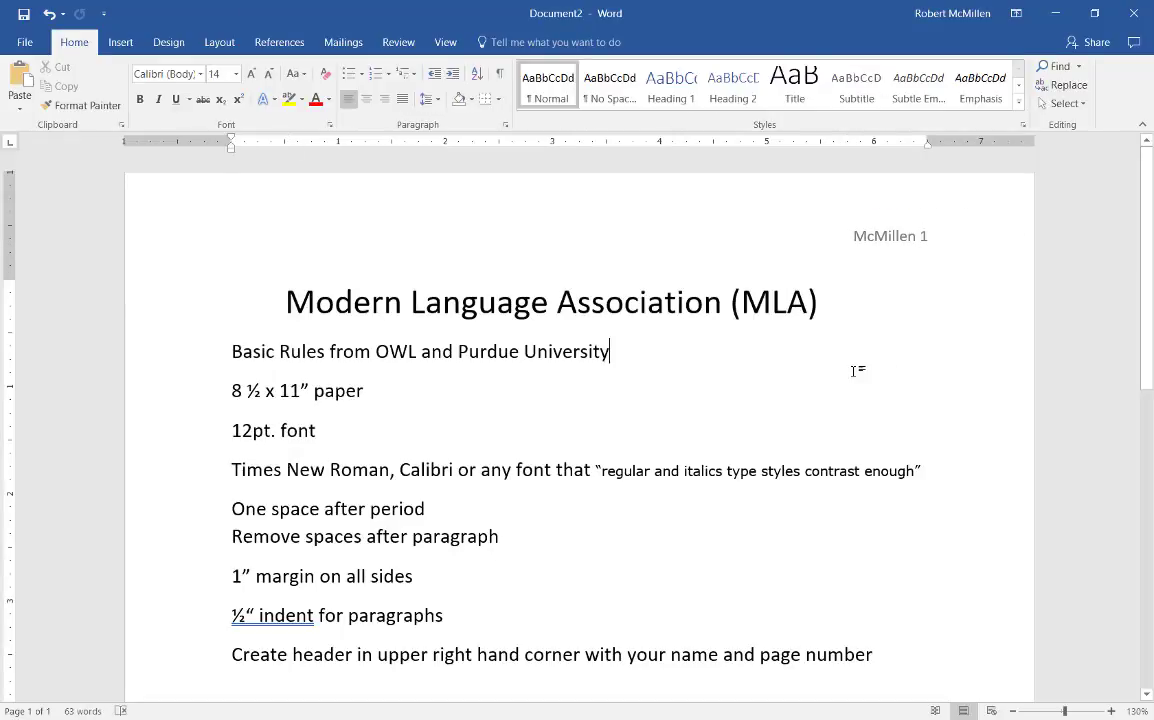
pyautogui.press('Down')
pyautogui.press('Up')
pyautogui.click(826, 306)
pyautogui.press('Return')
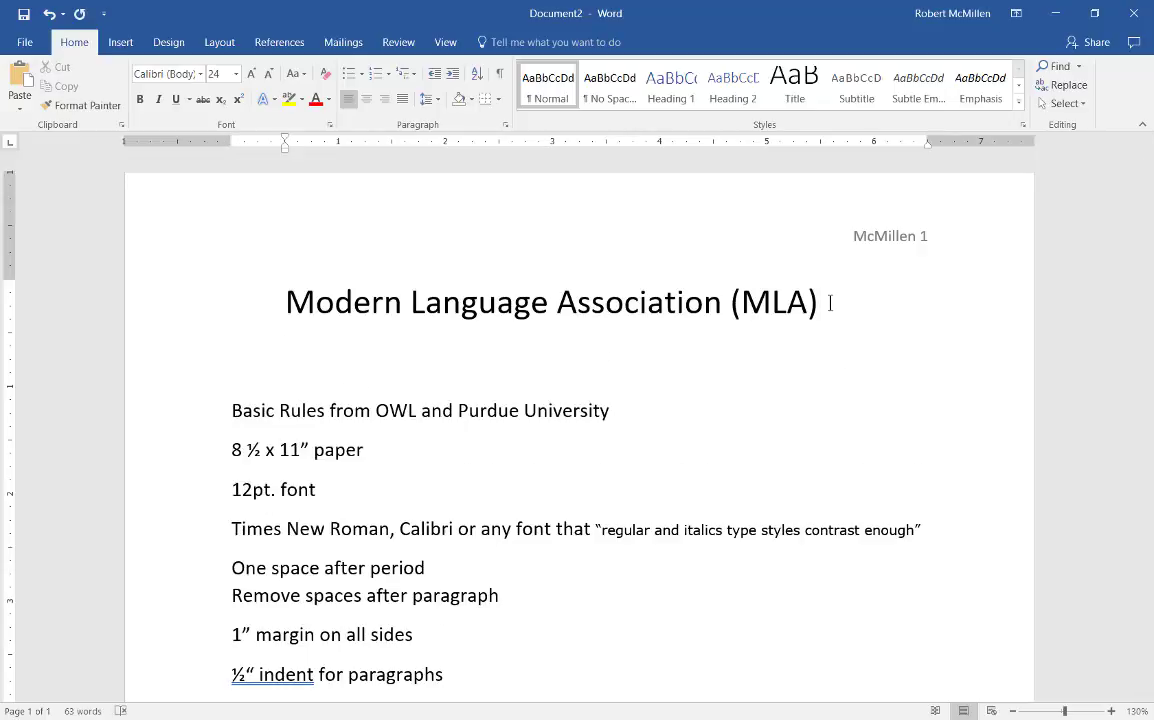
pyautogui.press('Return')
pyautogui.press('BackSpace')
pyautogui.write('https://owl.english.purdue.edu/owl/resource/747/24/')
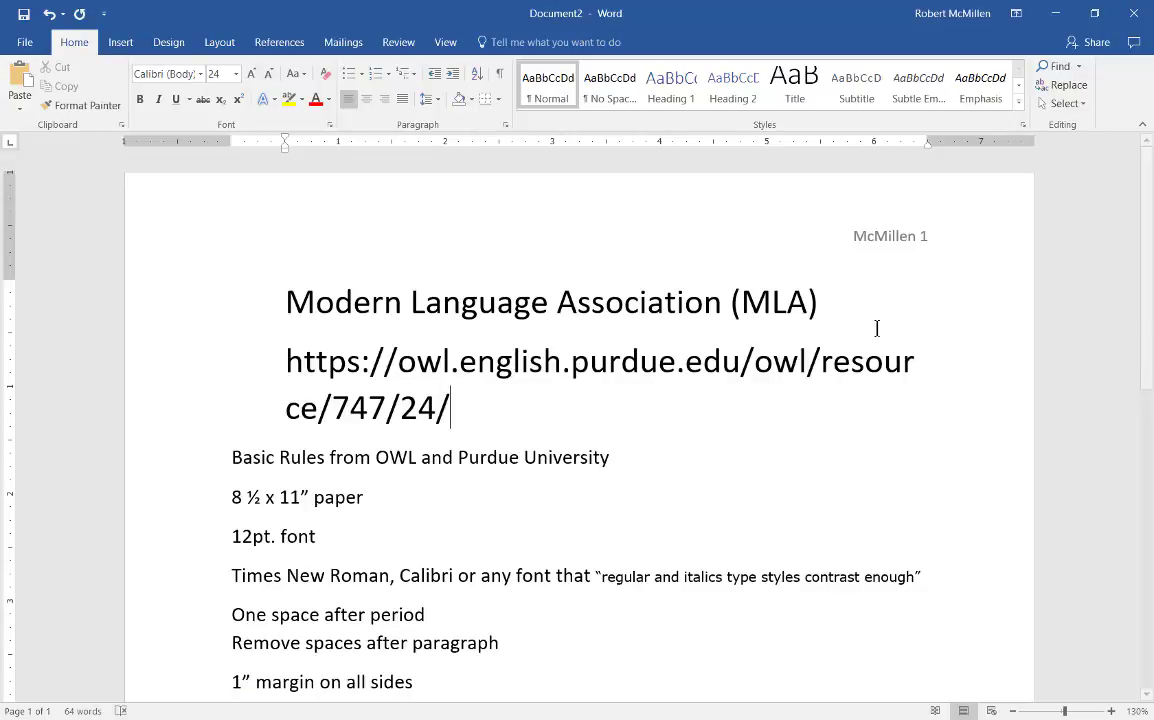